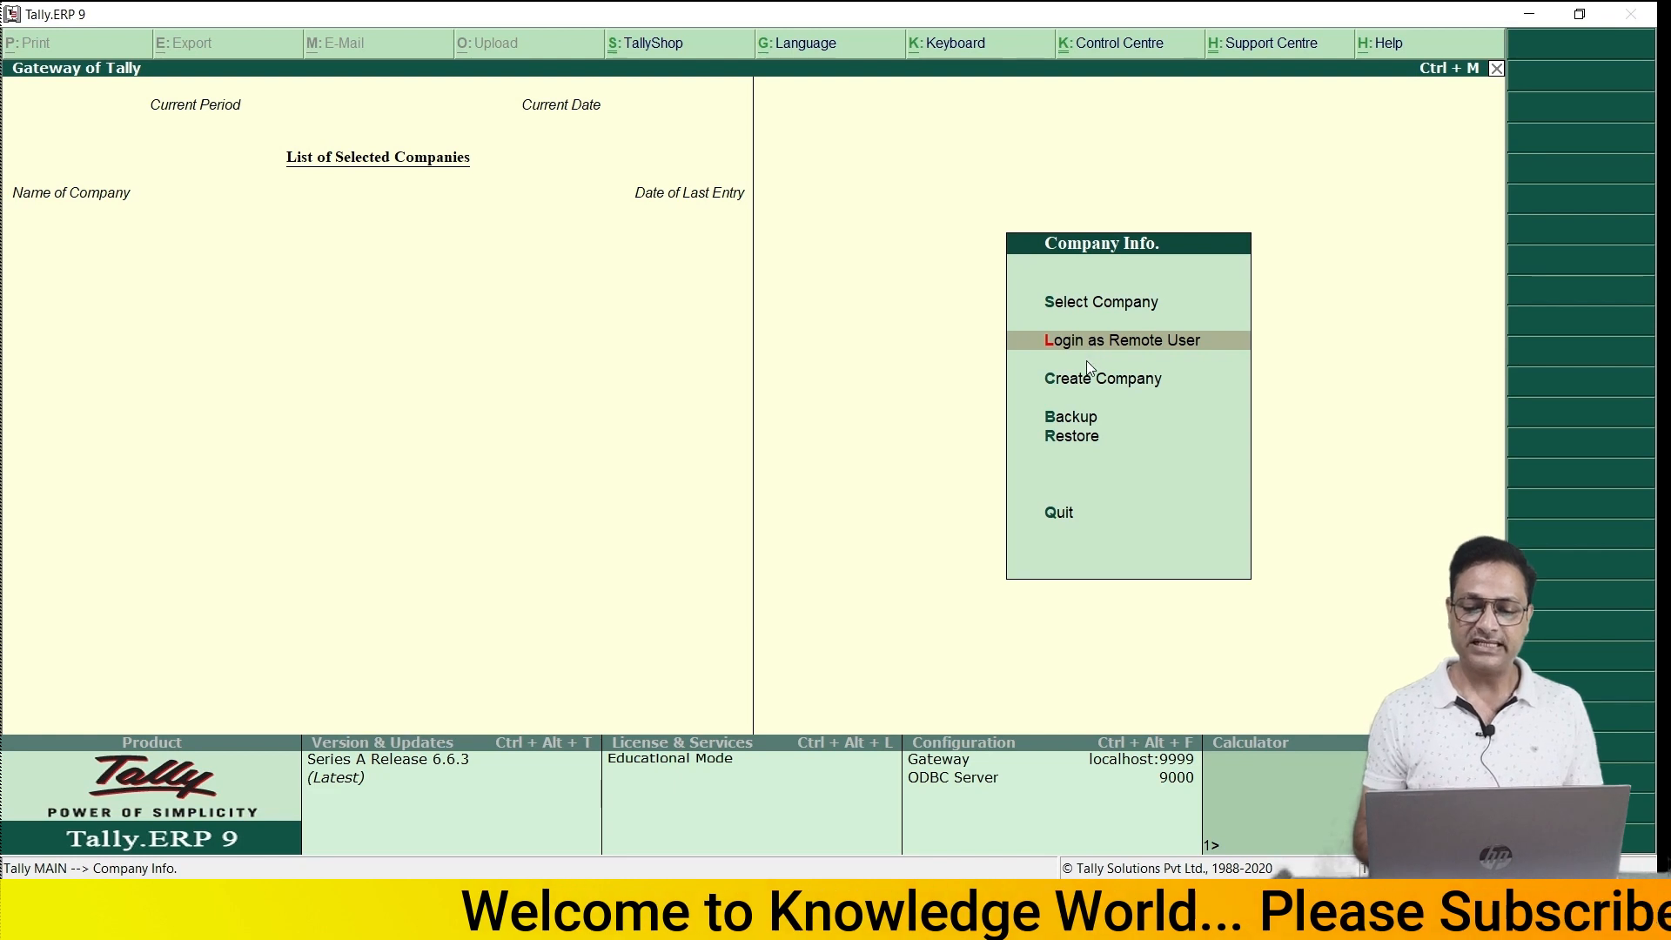
{"action": "left_click", "coordinate": [1086, 376]}
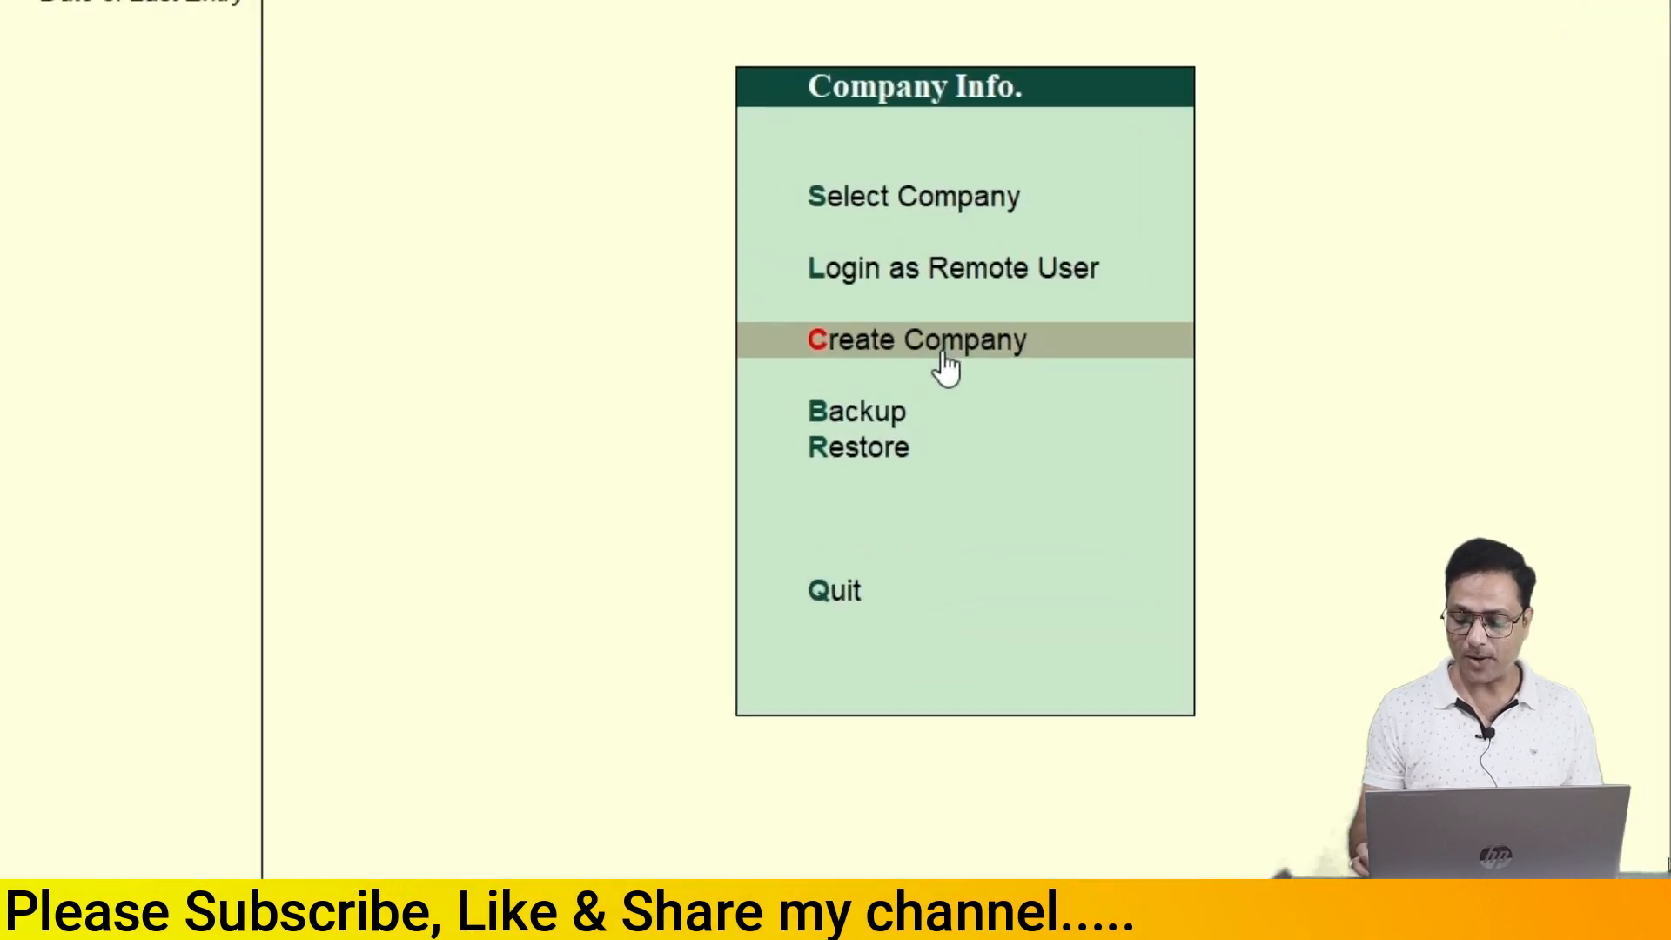
{"action": "key", "text": "Up"}
{"action": "key", "text": "Up"}
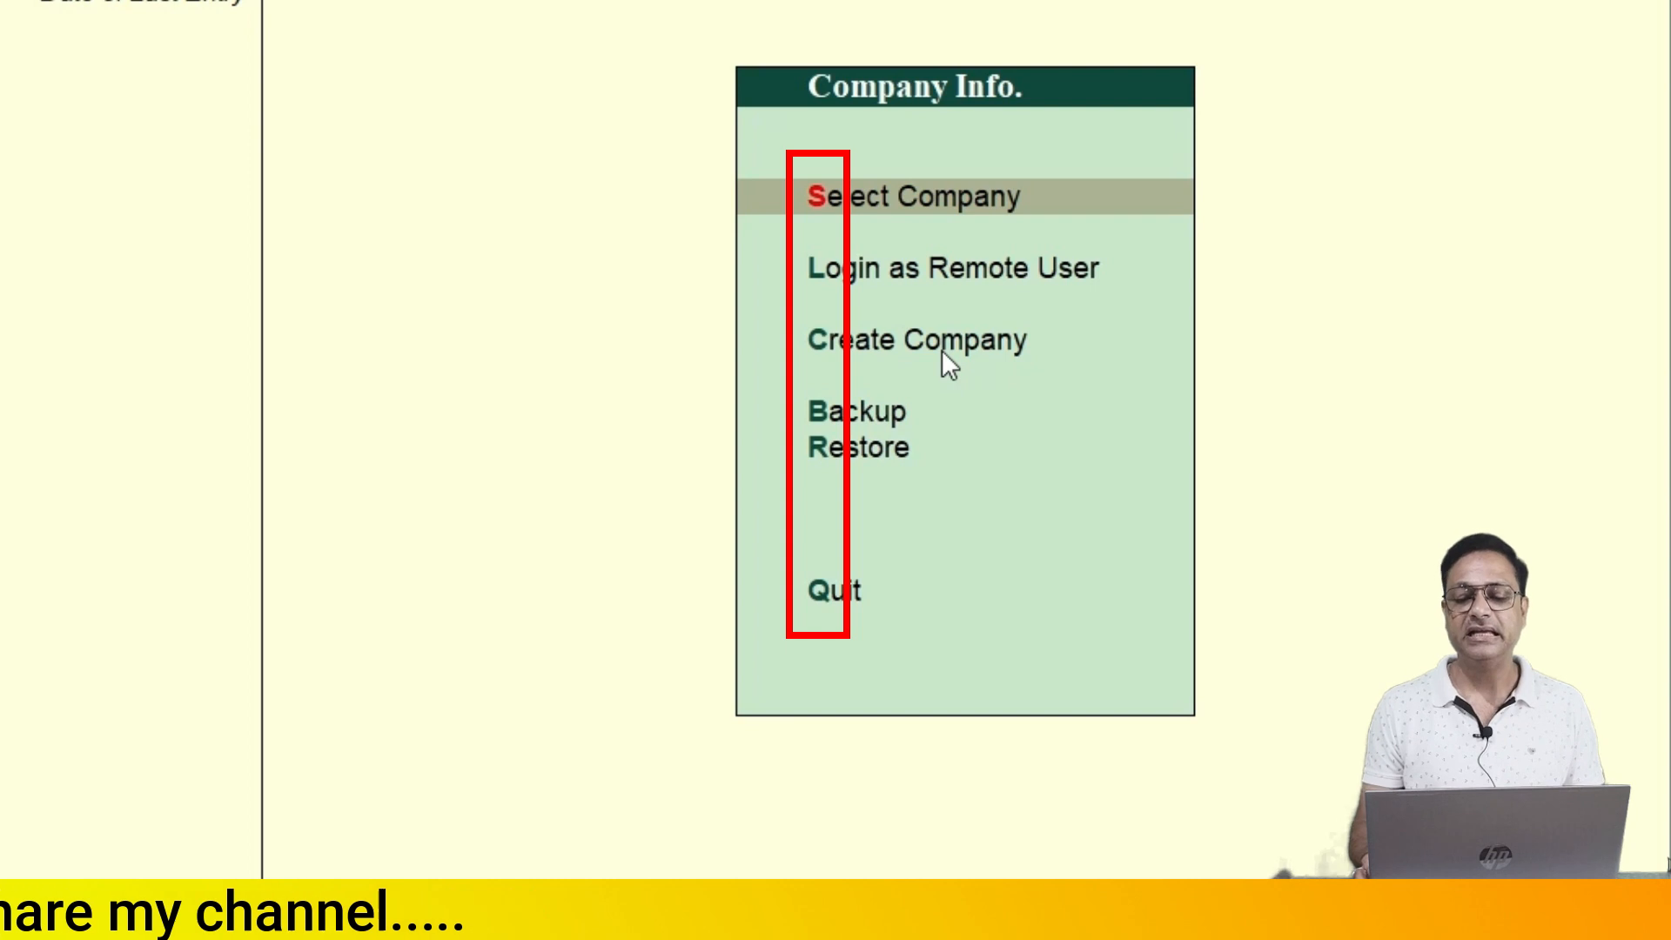
{"action": "key", "text": "Down"}
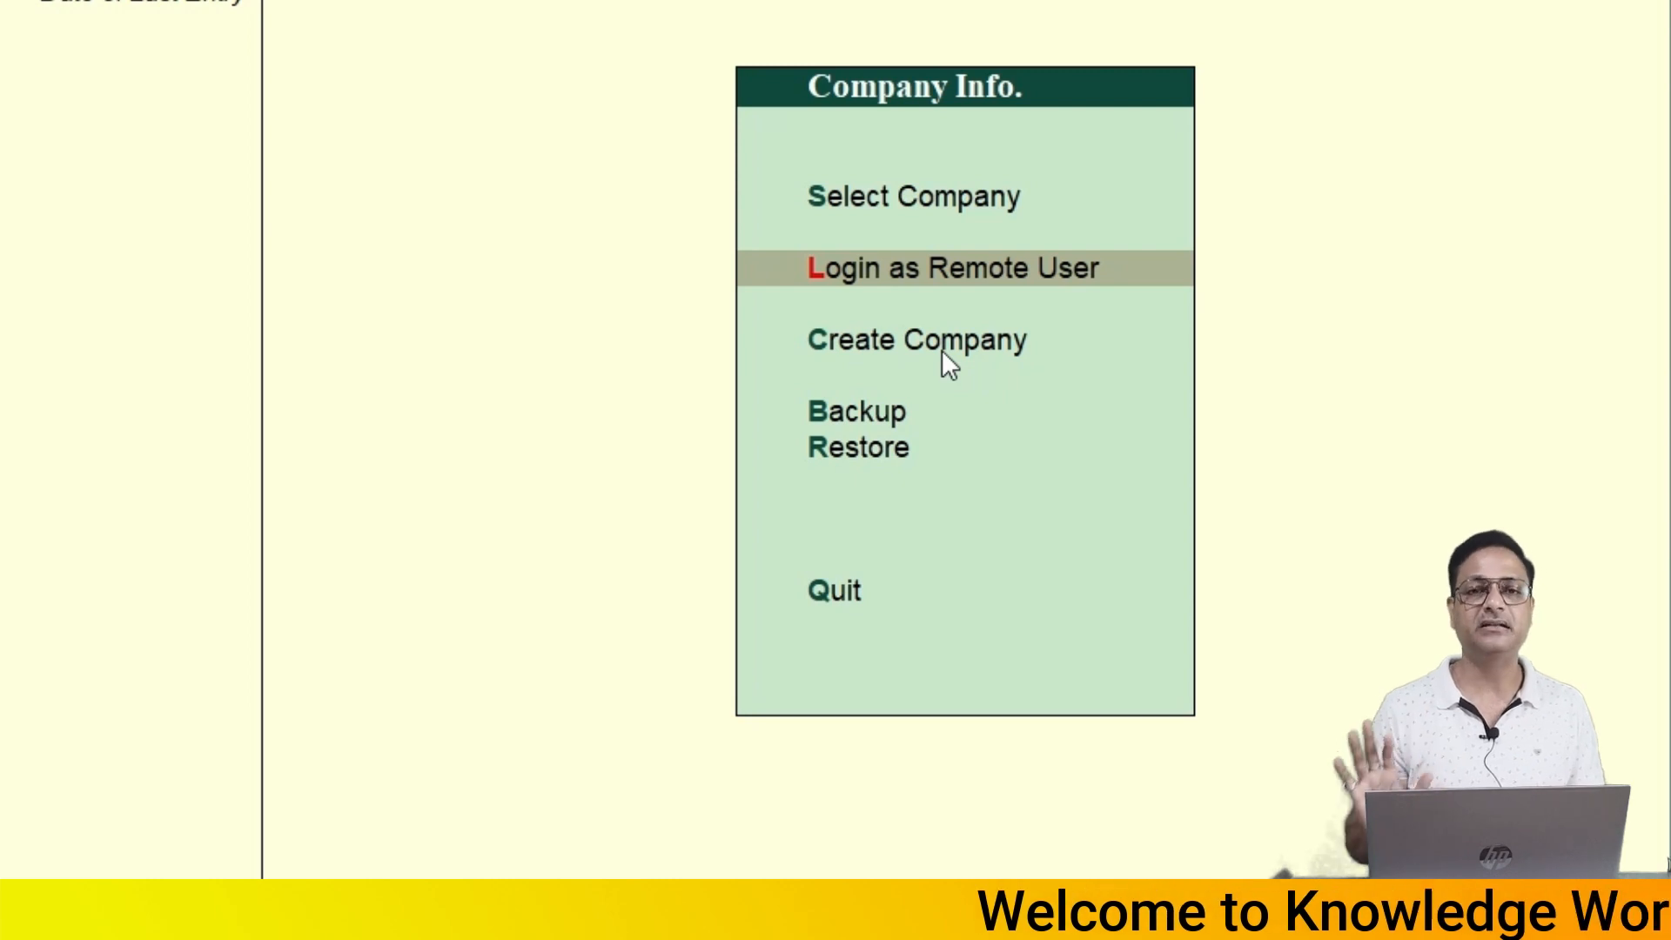
{"action": "key", "text": "Down"}
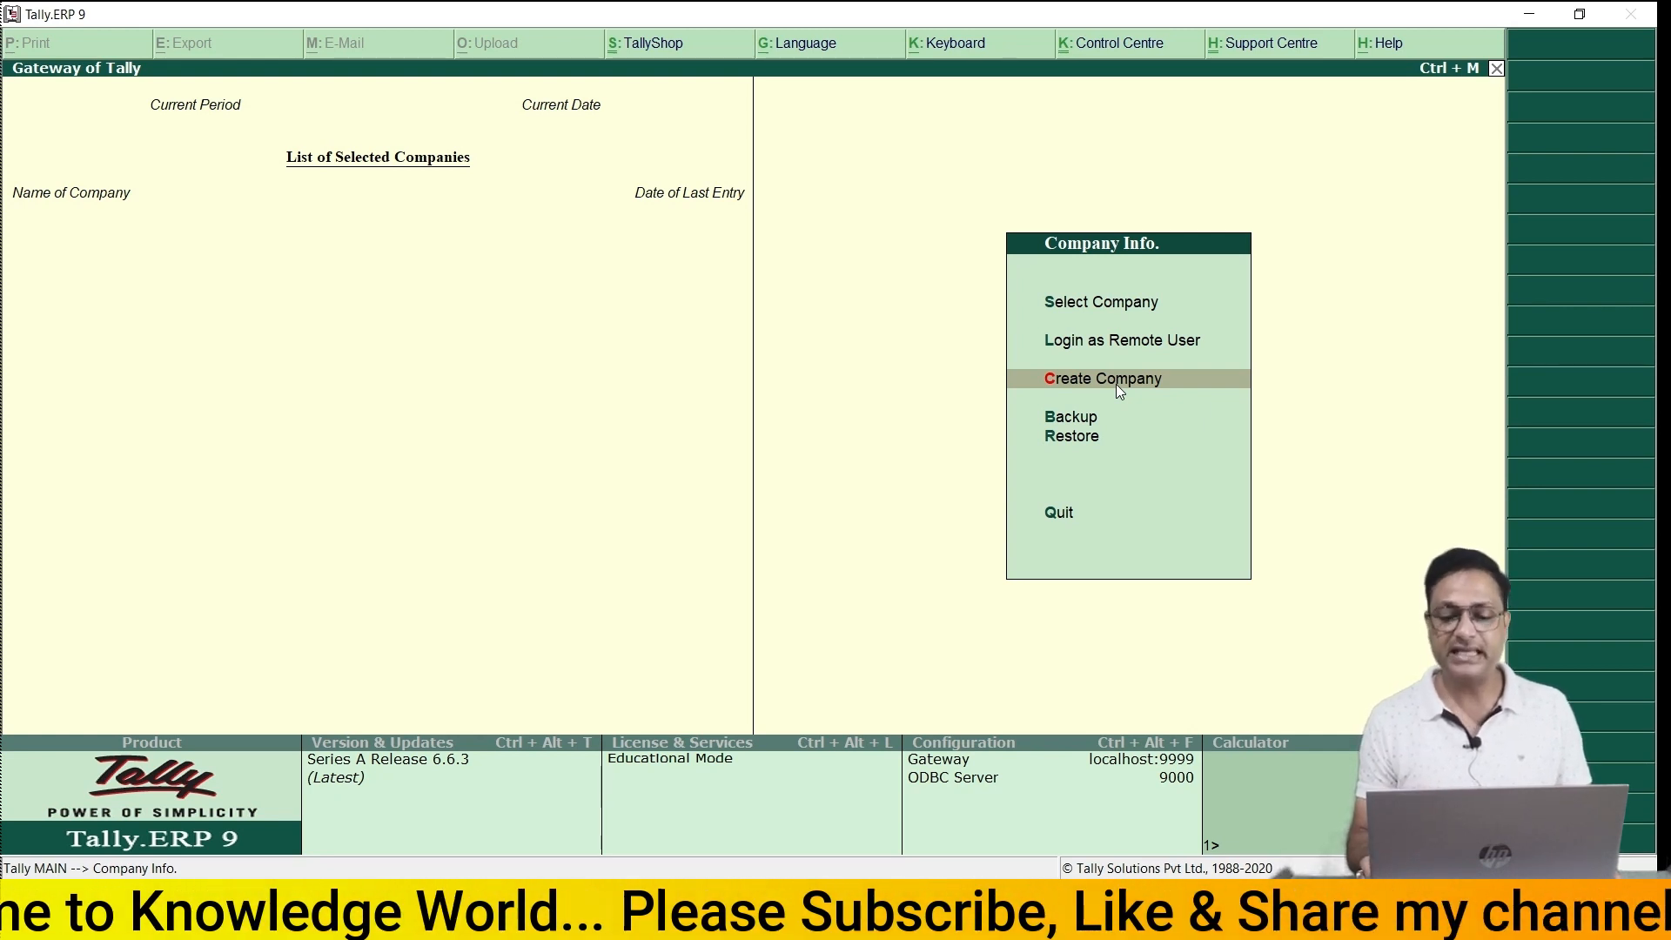
{"action": "key", "text": "Down"}
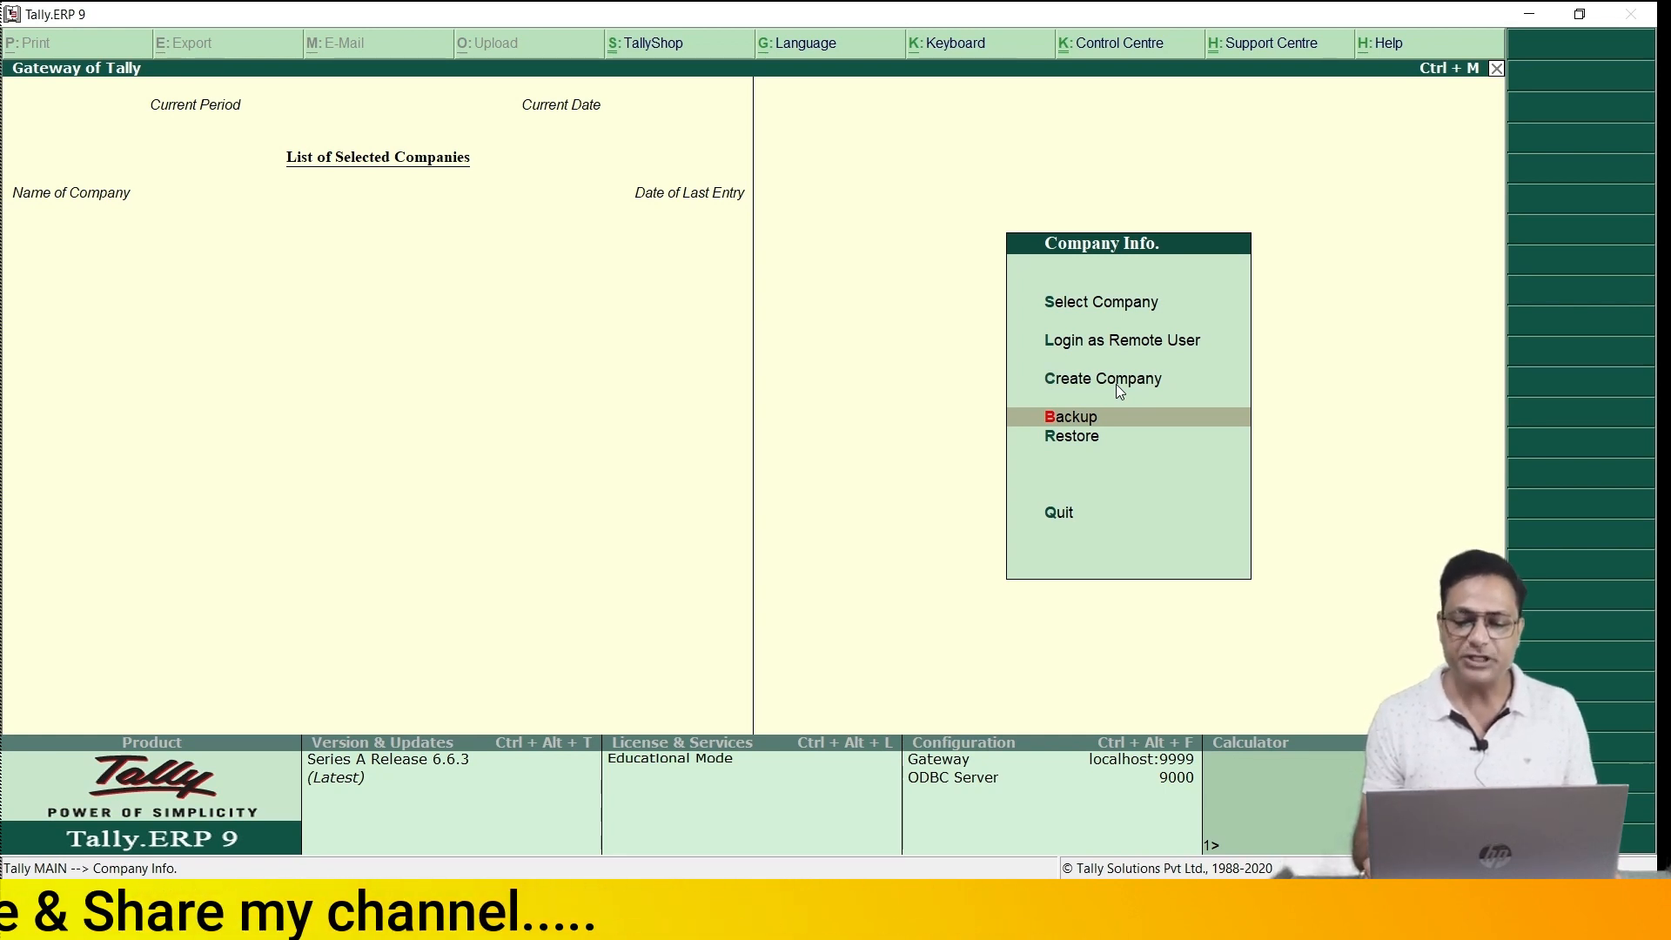
{"action": "key", "text": "Down"}
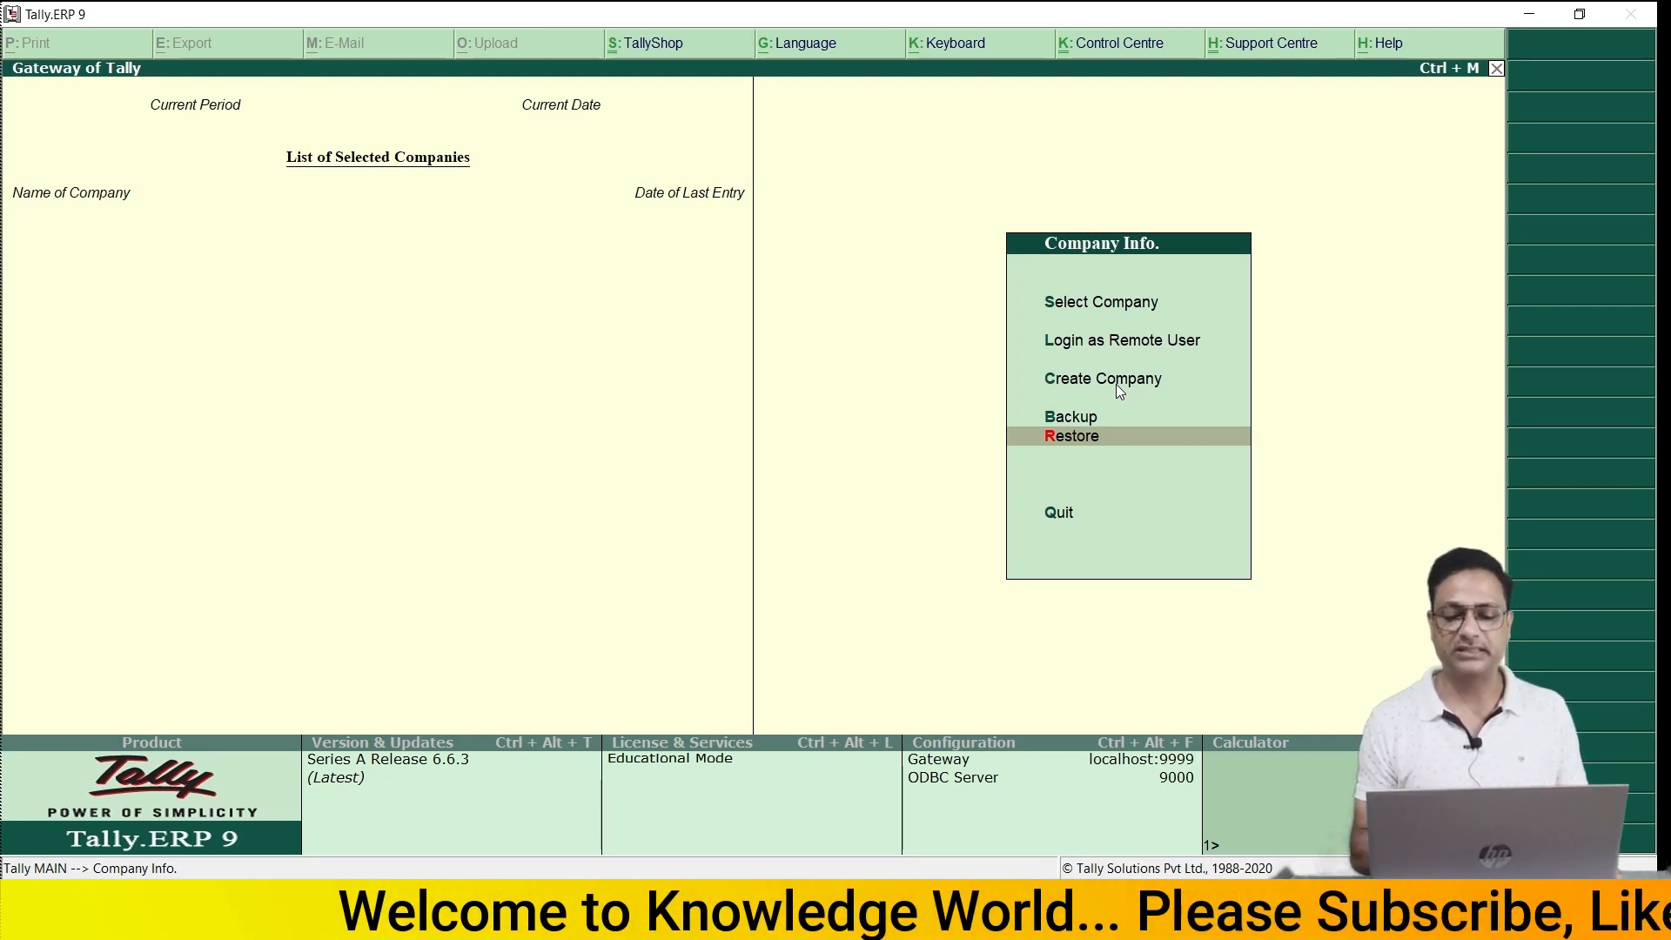
{"action": "key", "text": "Down"}
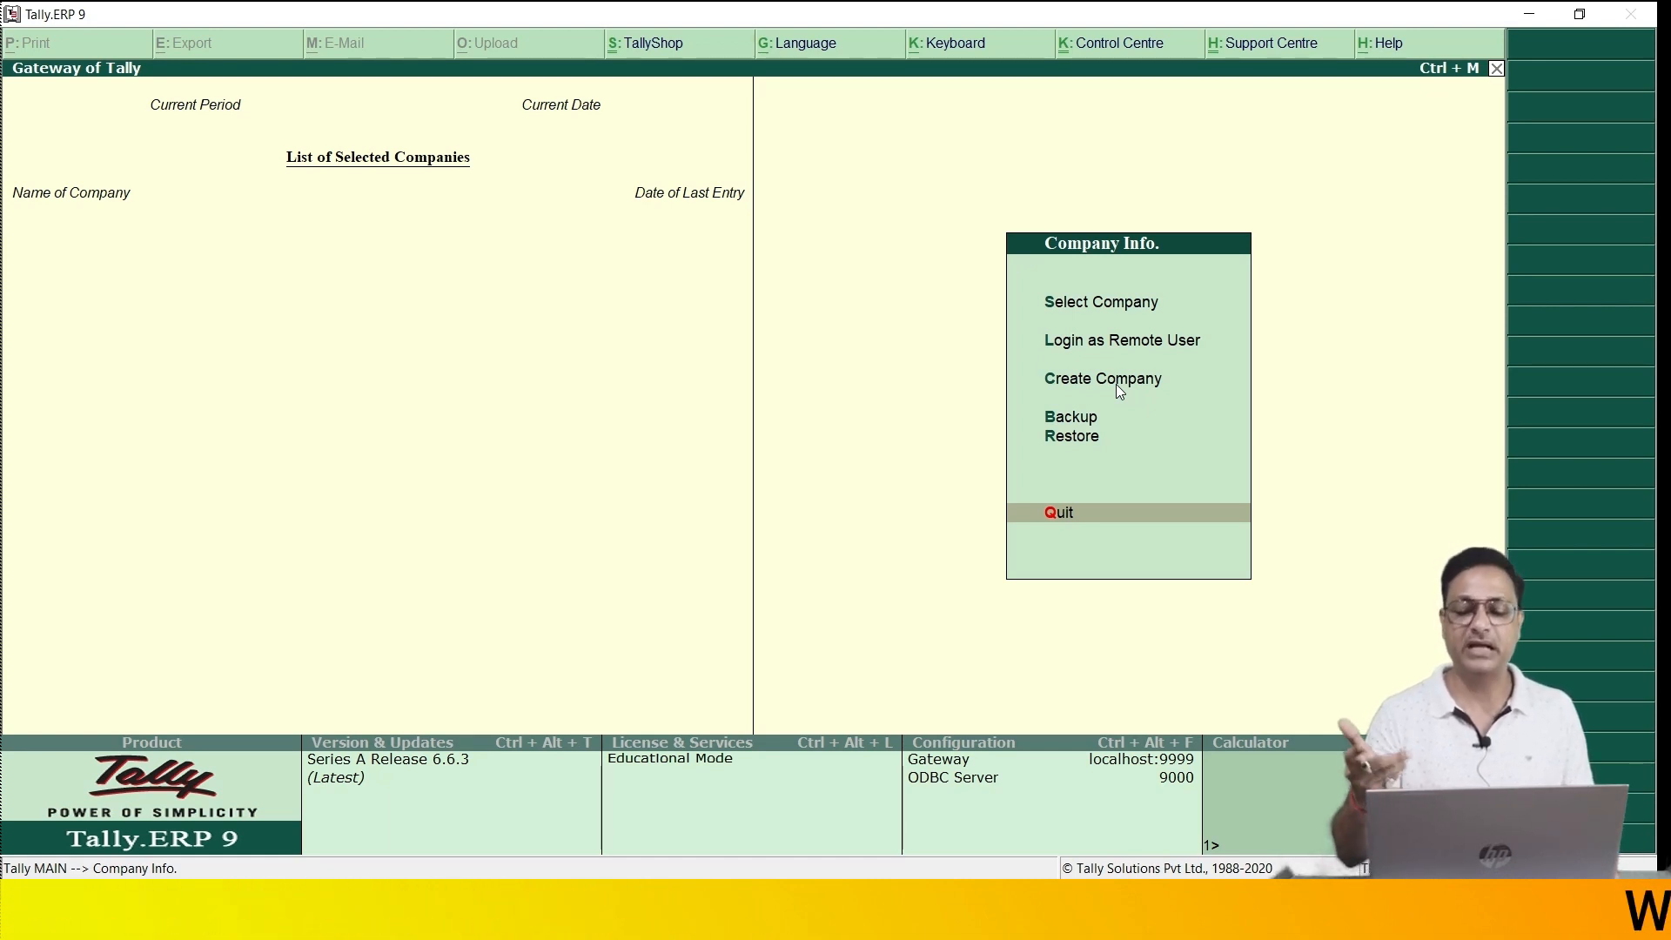
{"action": "key", "text": "Up"}
{"action": "key", "text": "Up"}
{"action": "key", "text": "Up"}
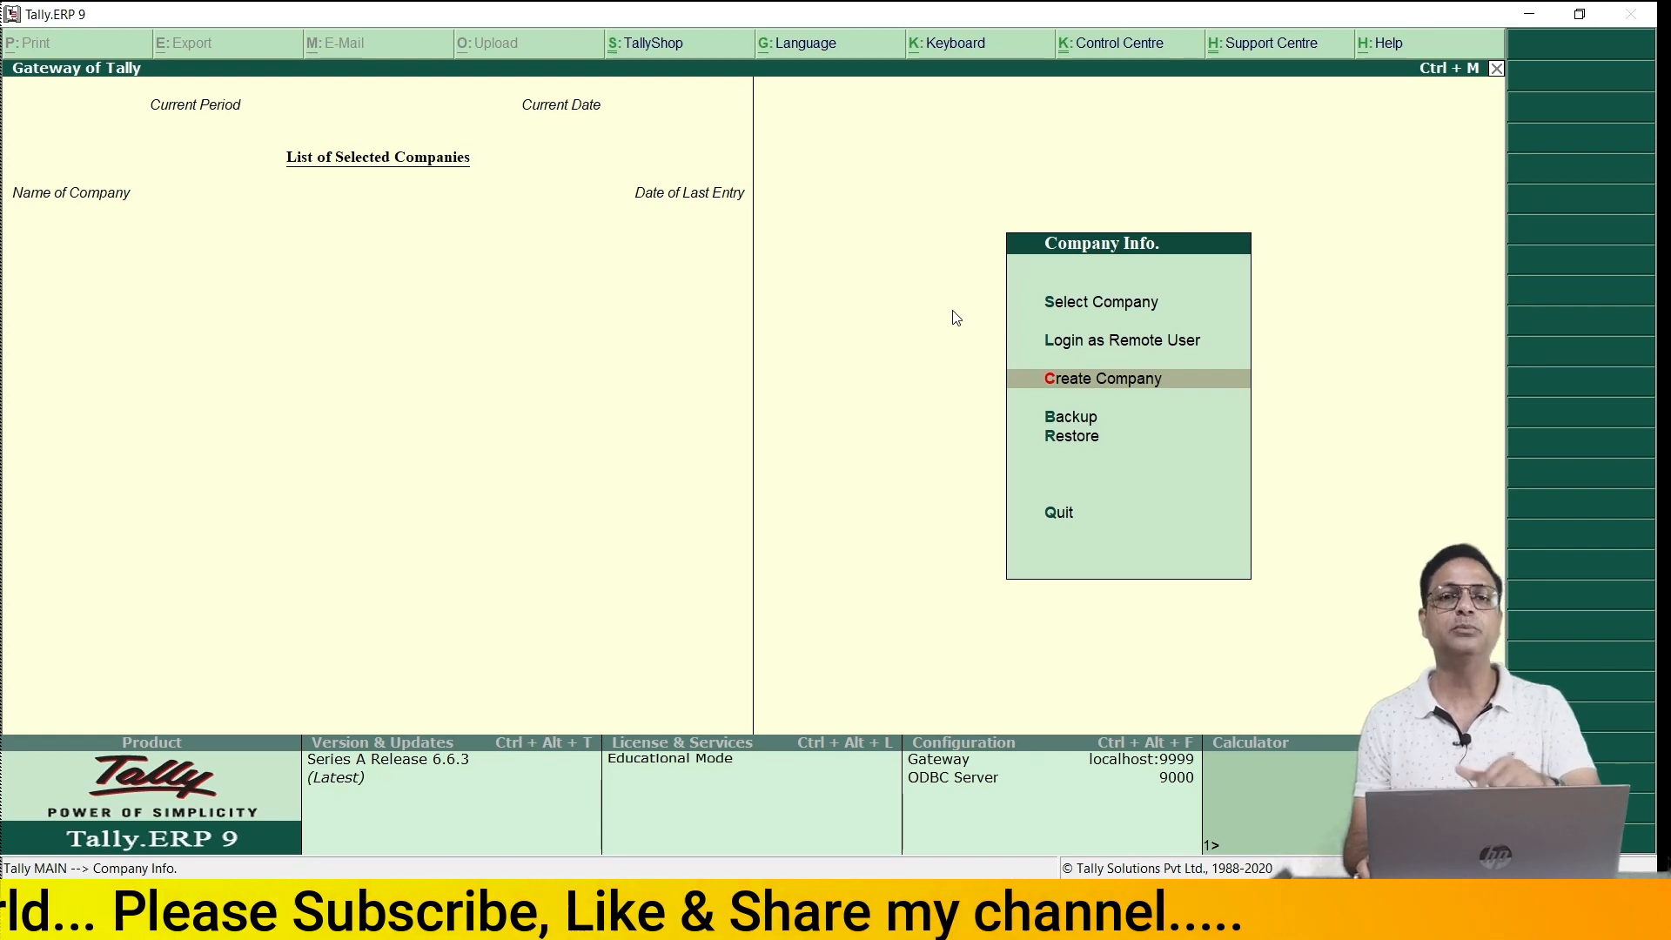
{"action": "key", "text": "Down"}
- Create a new company named WTCA Pvt Ltd, keeping WTCA Pvt Ltd as the mailing name
{"action": "key", "text": "Up"}
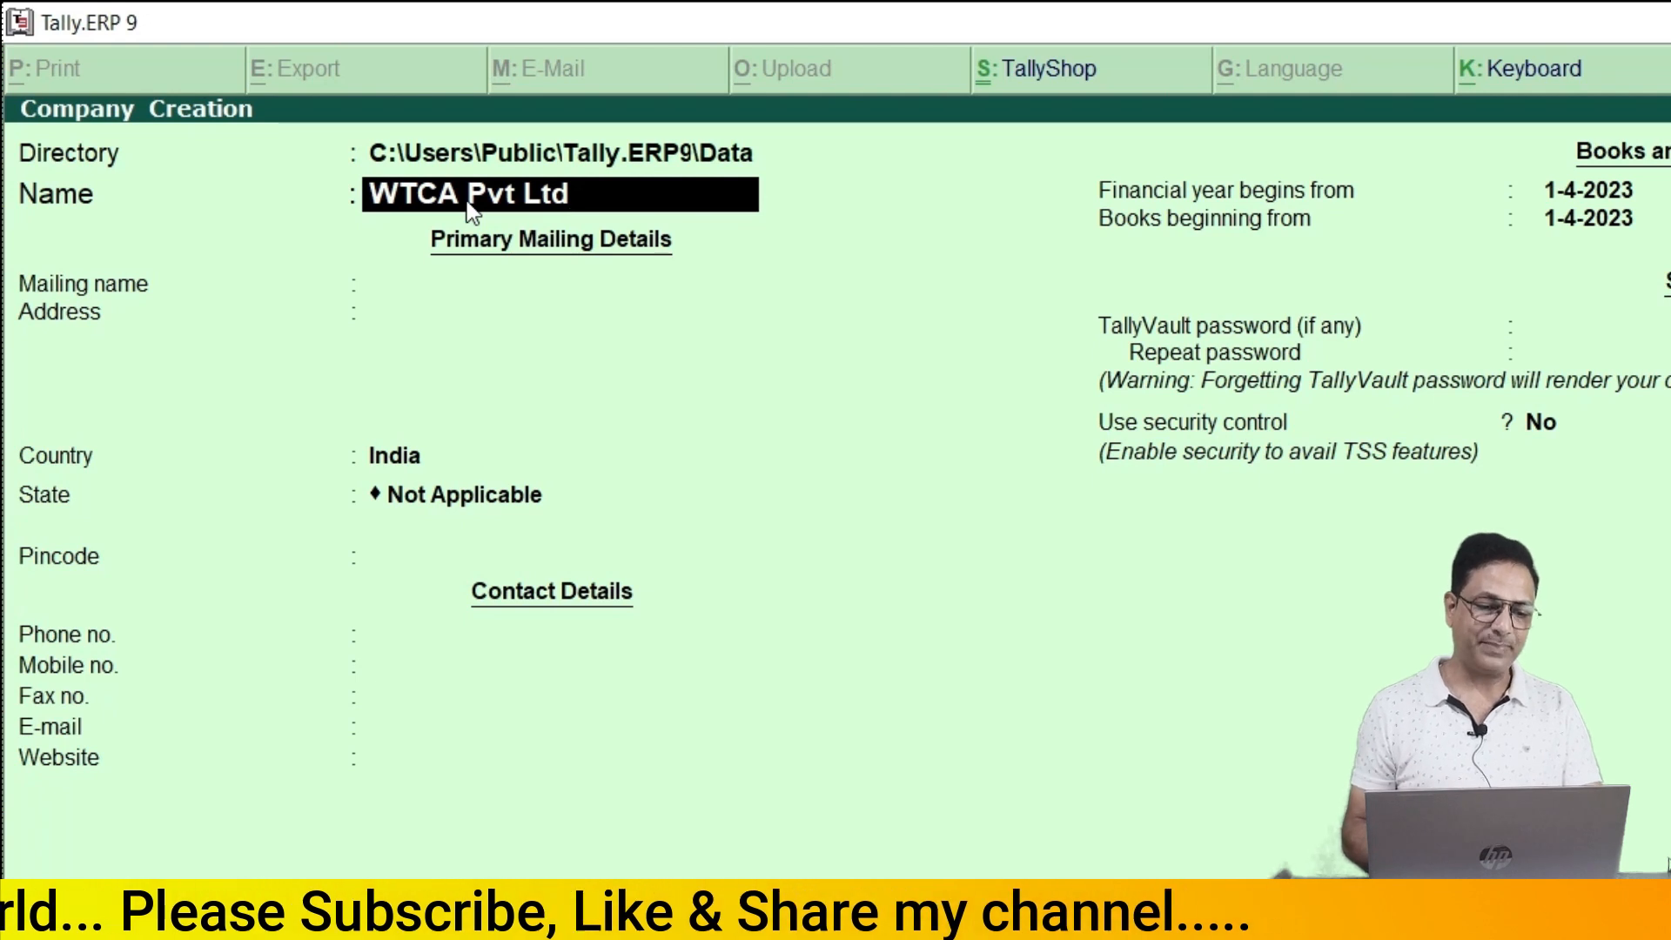
{"action": "key", "text": "Return"}
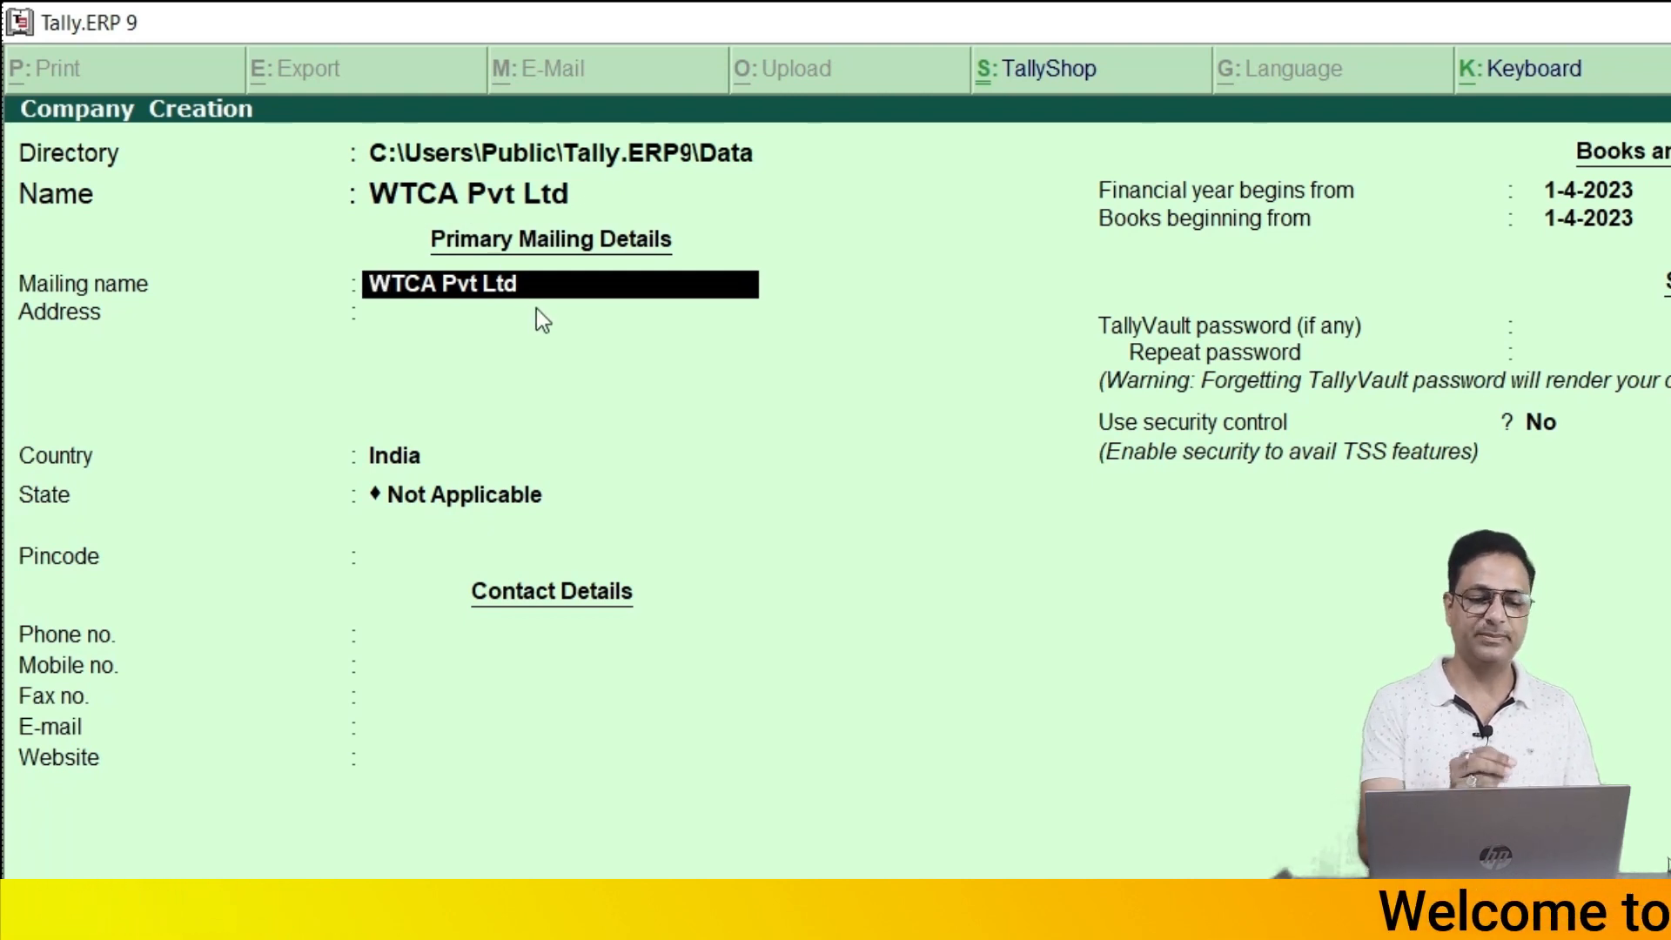
{"action": "key", "text": "Return"}
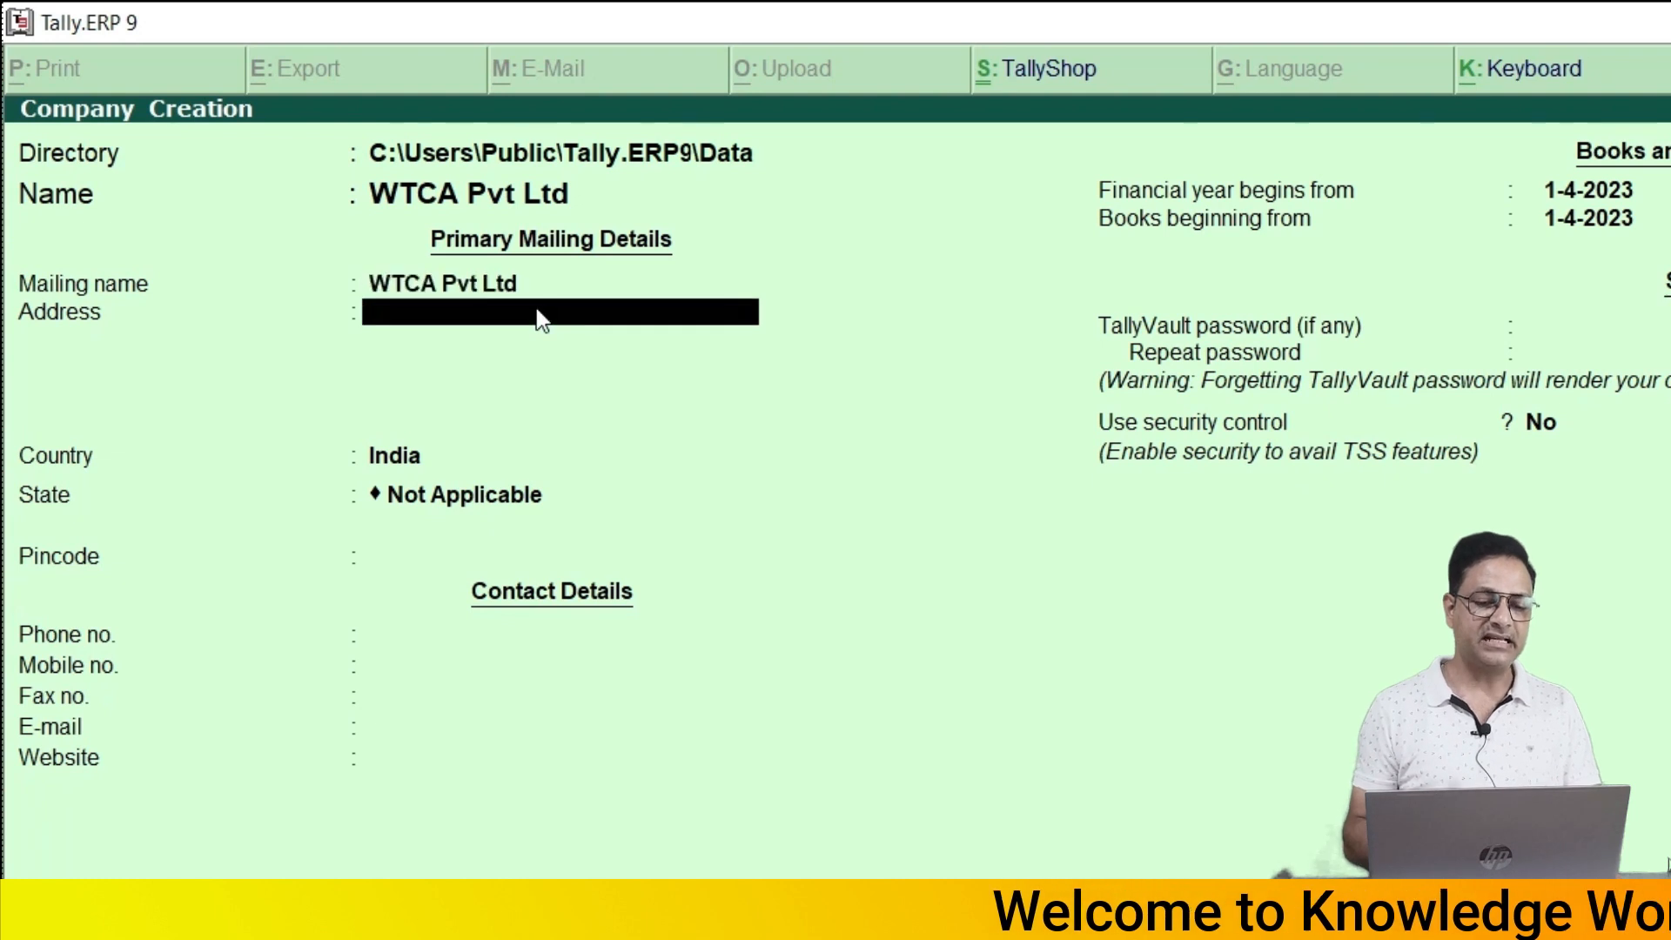
- Enter the company's first address line, fixing a typo, and leave the second line blank
{"action": "type", "text": "Tinpahar"}
{"action": "key", "text": "BackSpace"}
{"action": "type", "text": "ar"}
{"action": "key", "text": "Return"}
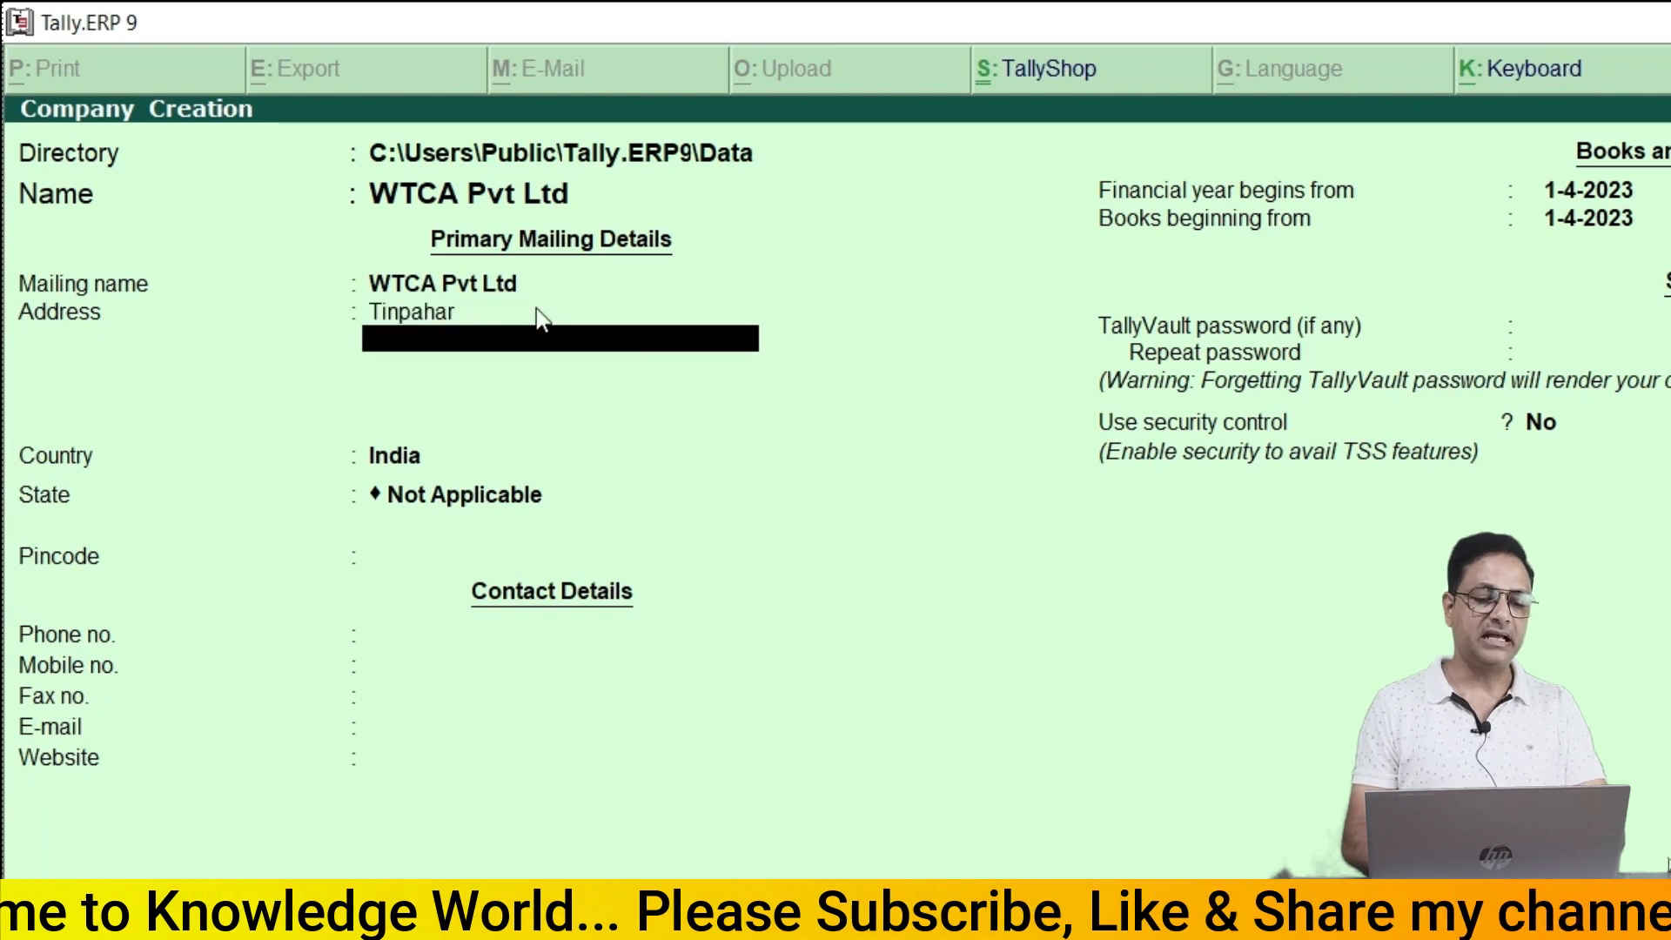
{"action": "key", "text": "Return"}
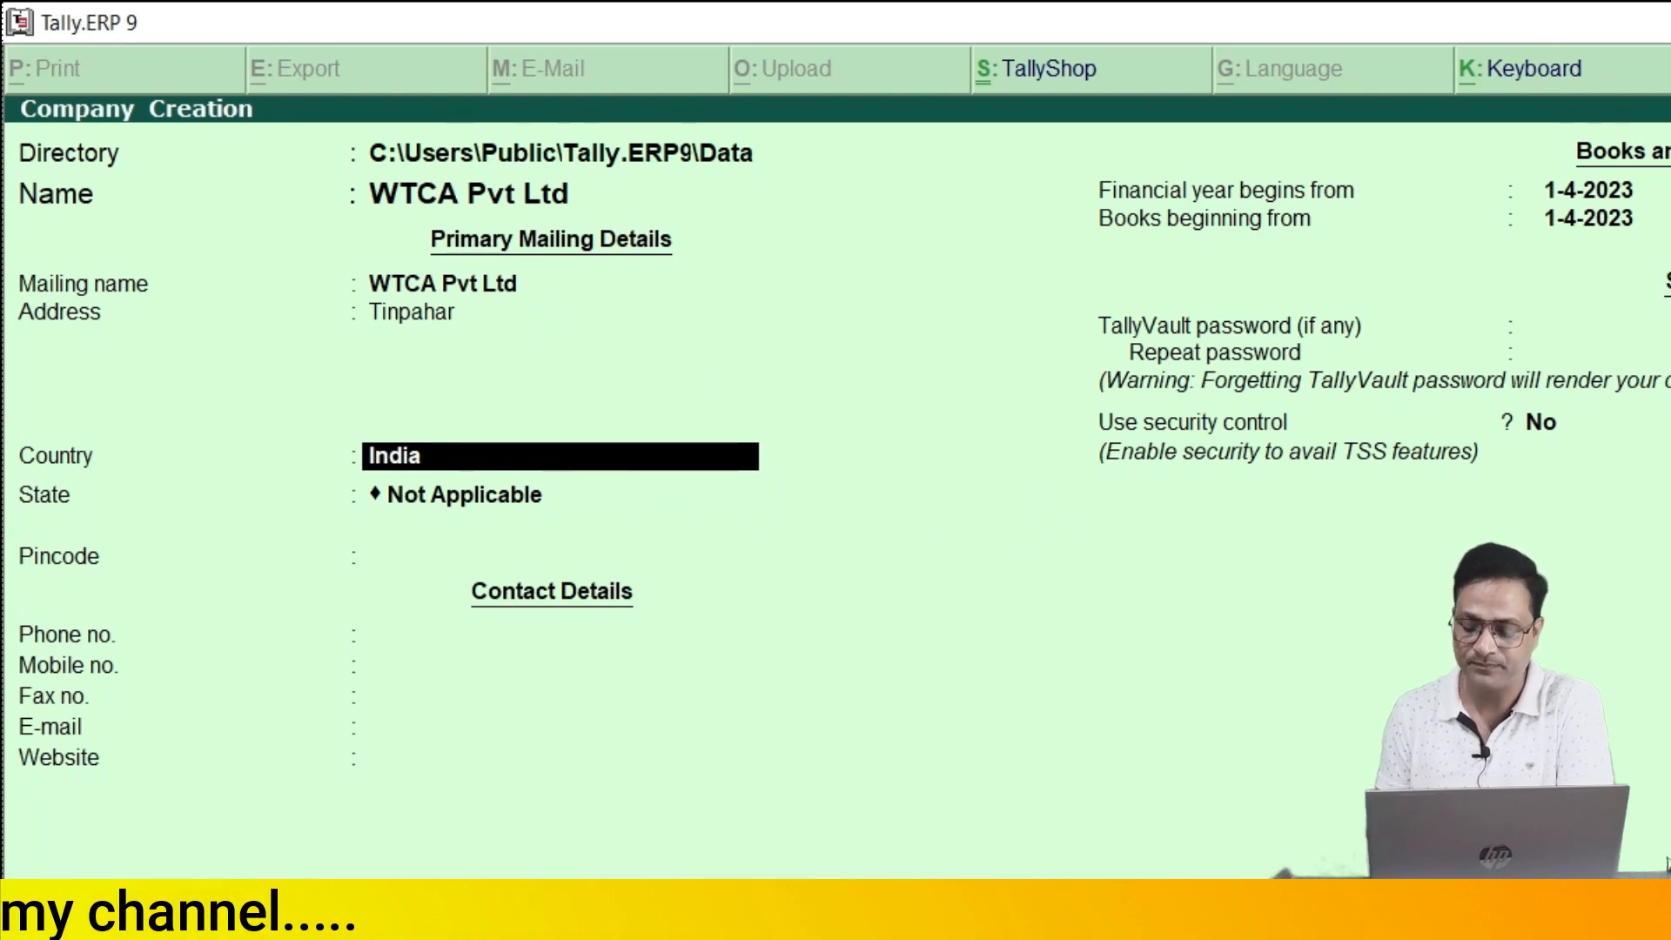
- Keep India as the country and choose Jharkhand from the list of states
{"action": "key", "text": "Return"}
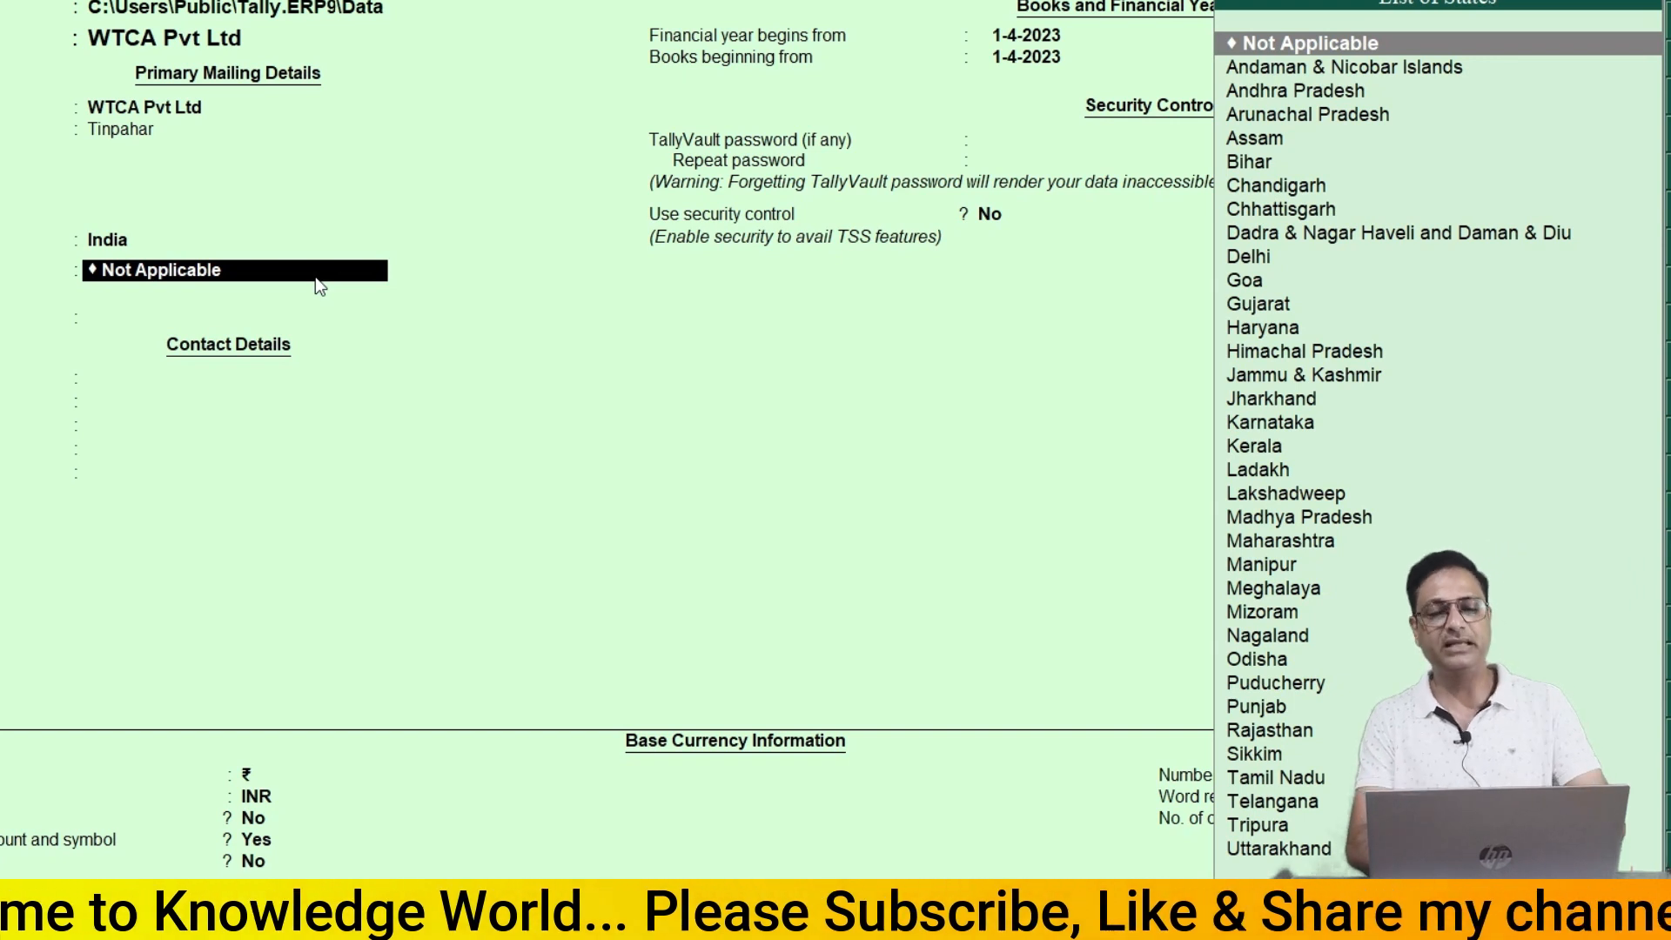
{"action": "type", "text": "J"}
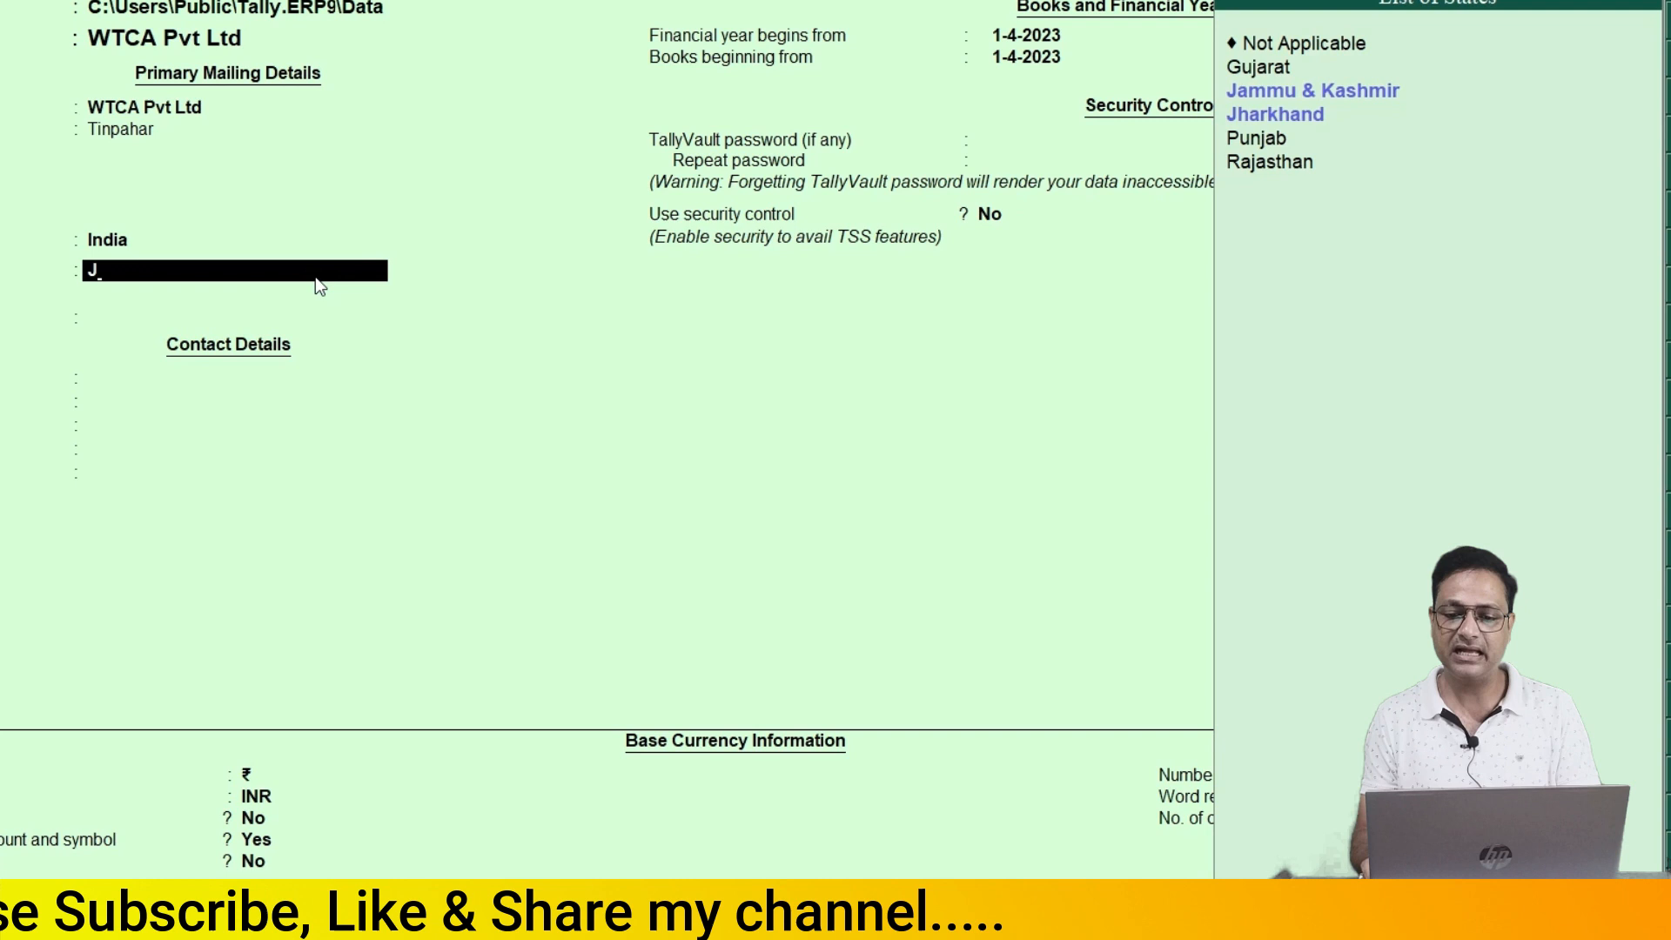
{"action": "key", "text": "Down"}
{"action": "key", "text": "Down"}
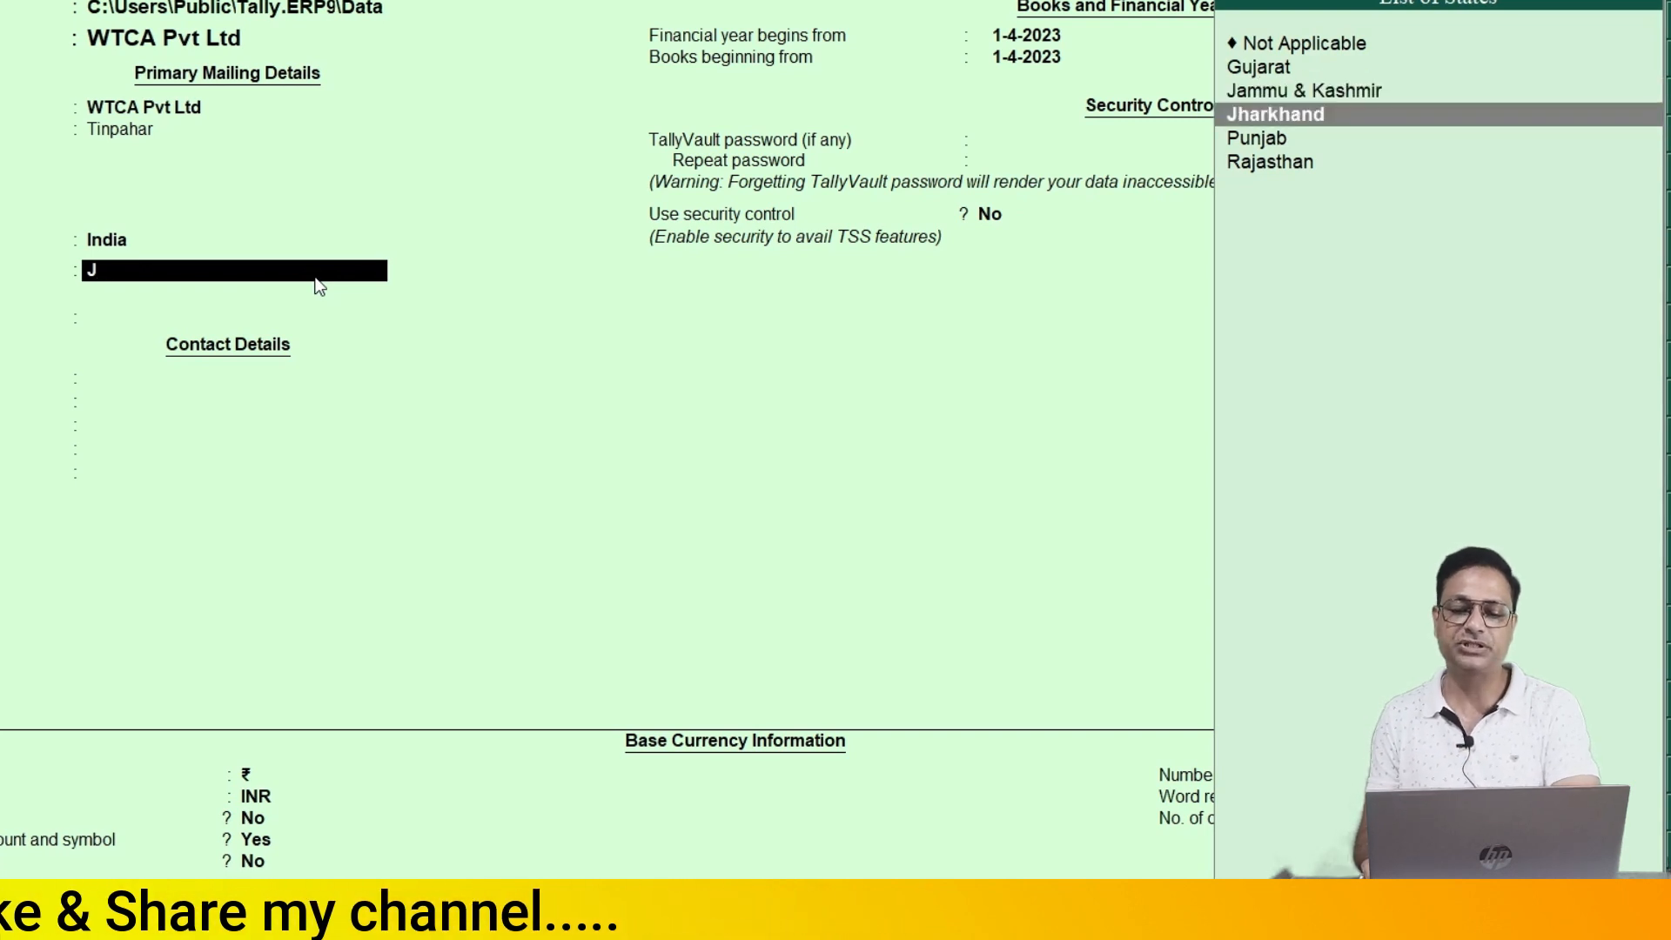
{"action": "key", "text": "Return"}
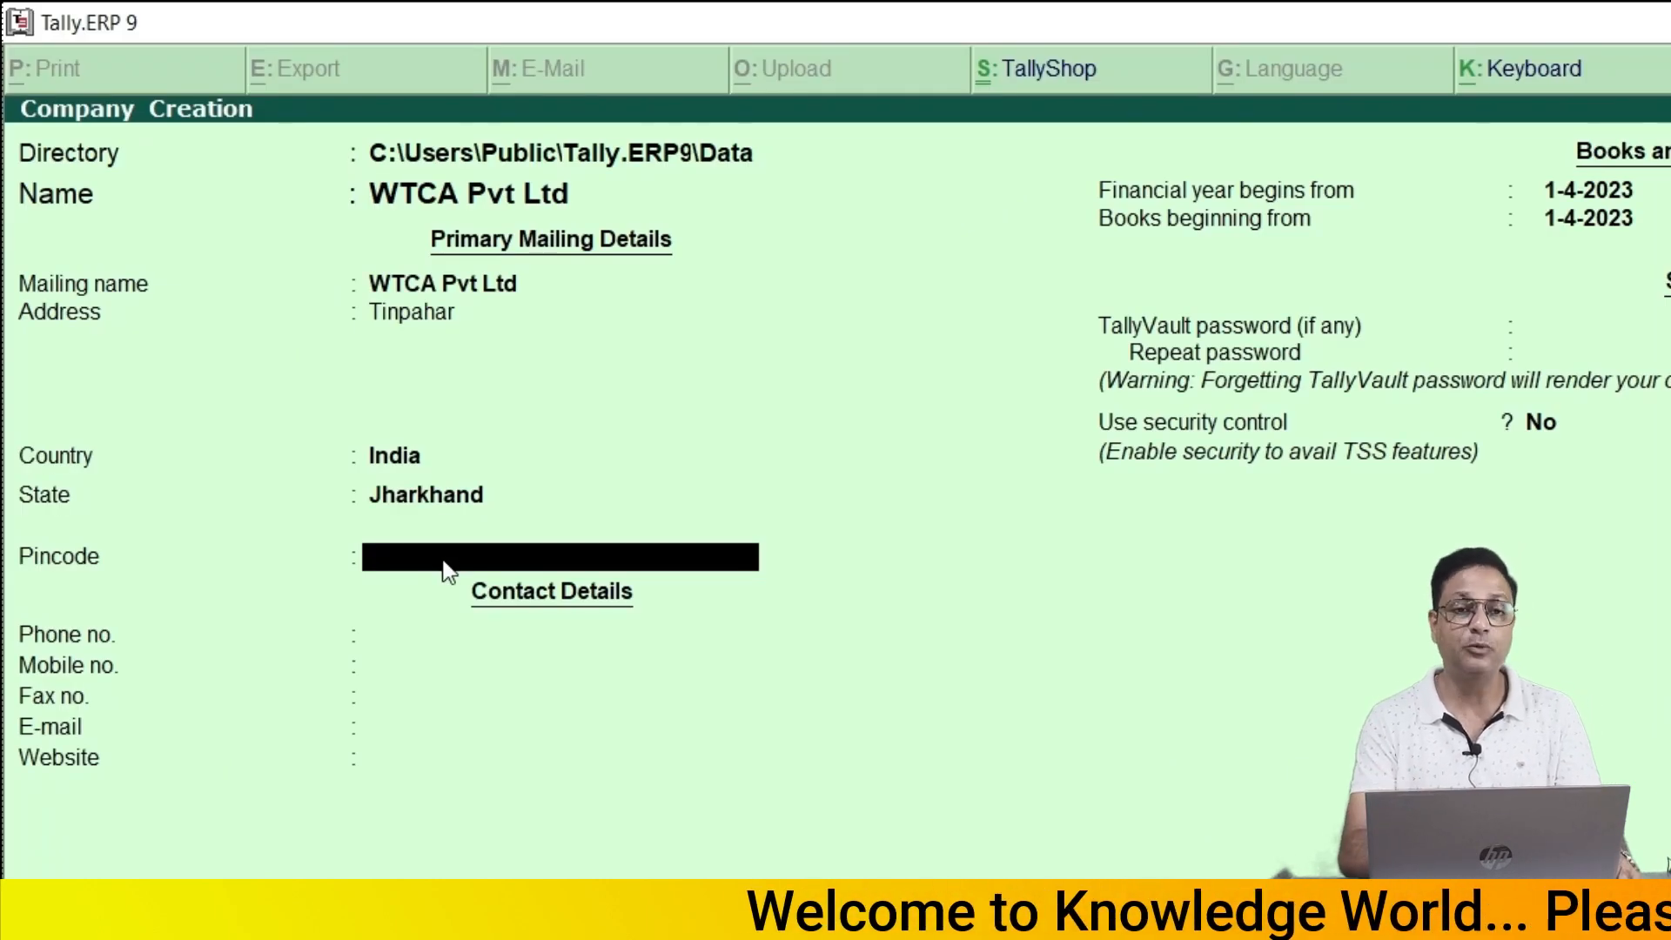
- Fill in the company's pincode, phone number and mobile number, going back to the skipped phone field
{"action": "type", "text": "81"}
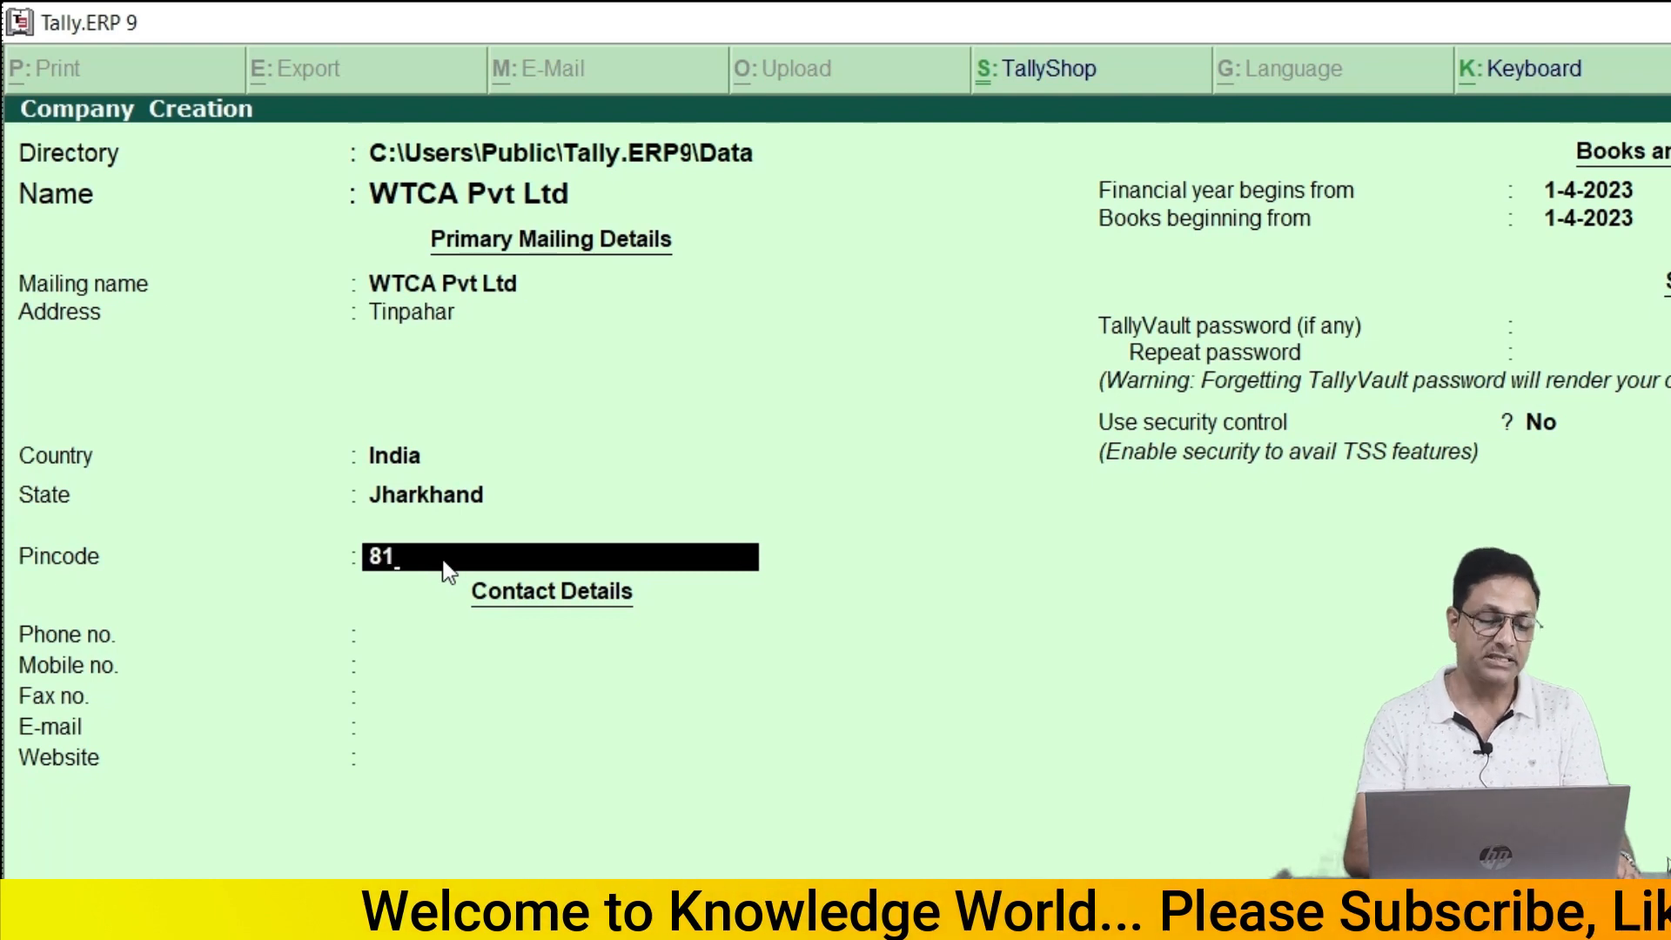
{"action": "type", "text": "6116"}
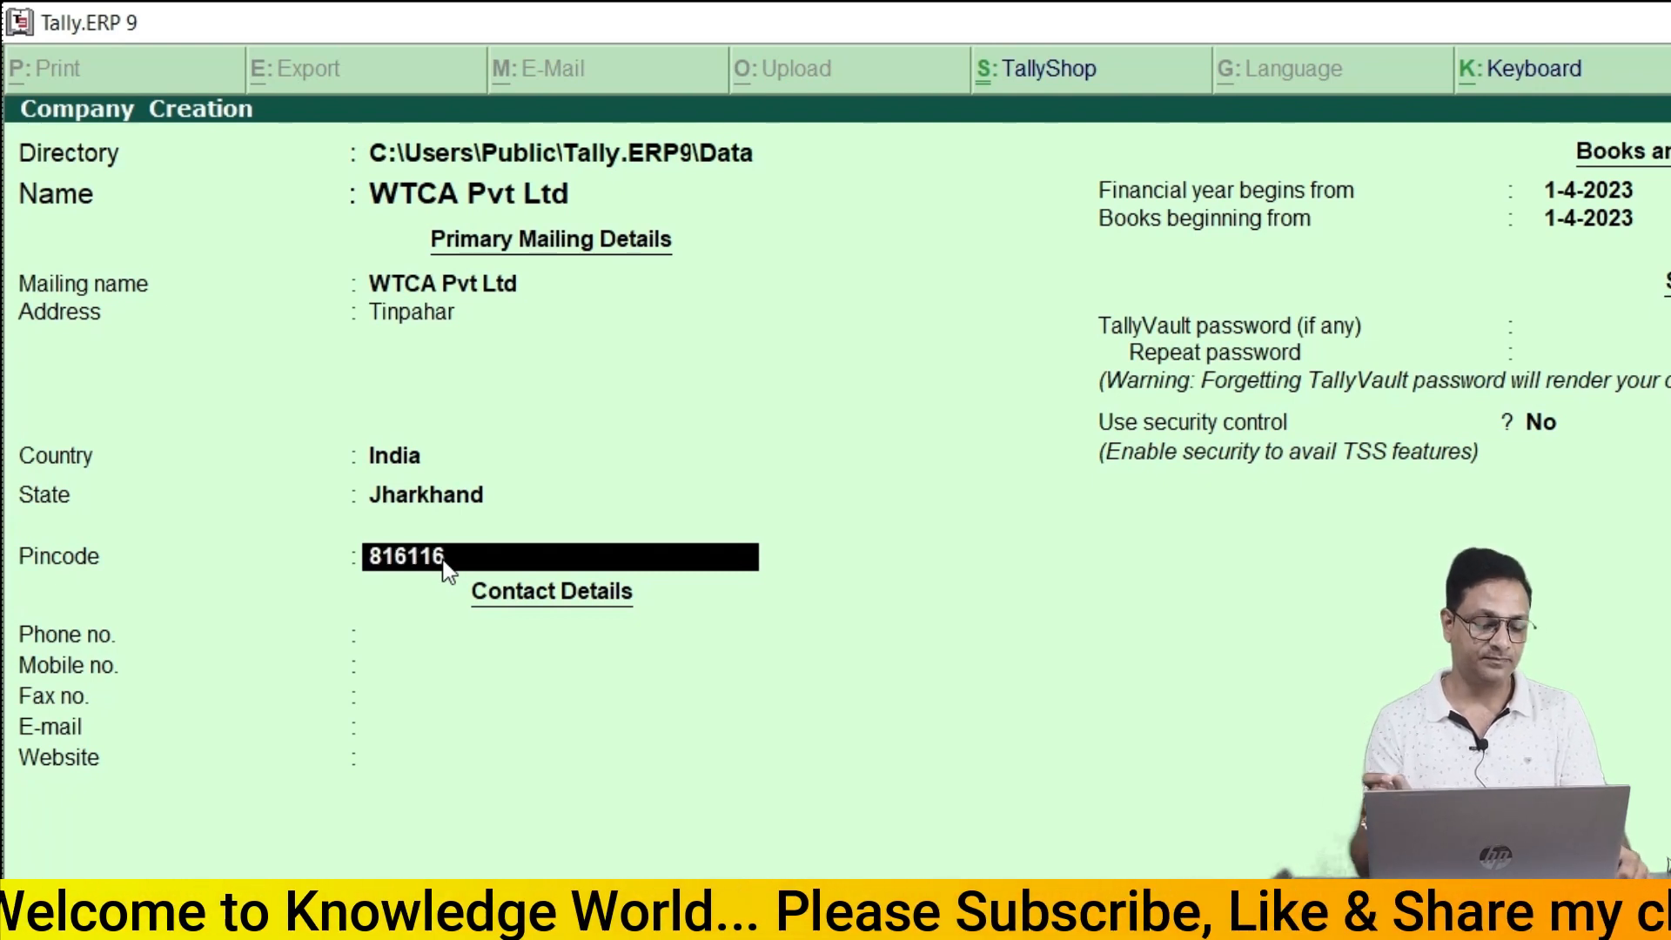
{"action": "key", "text": "Return"}
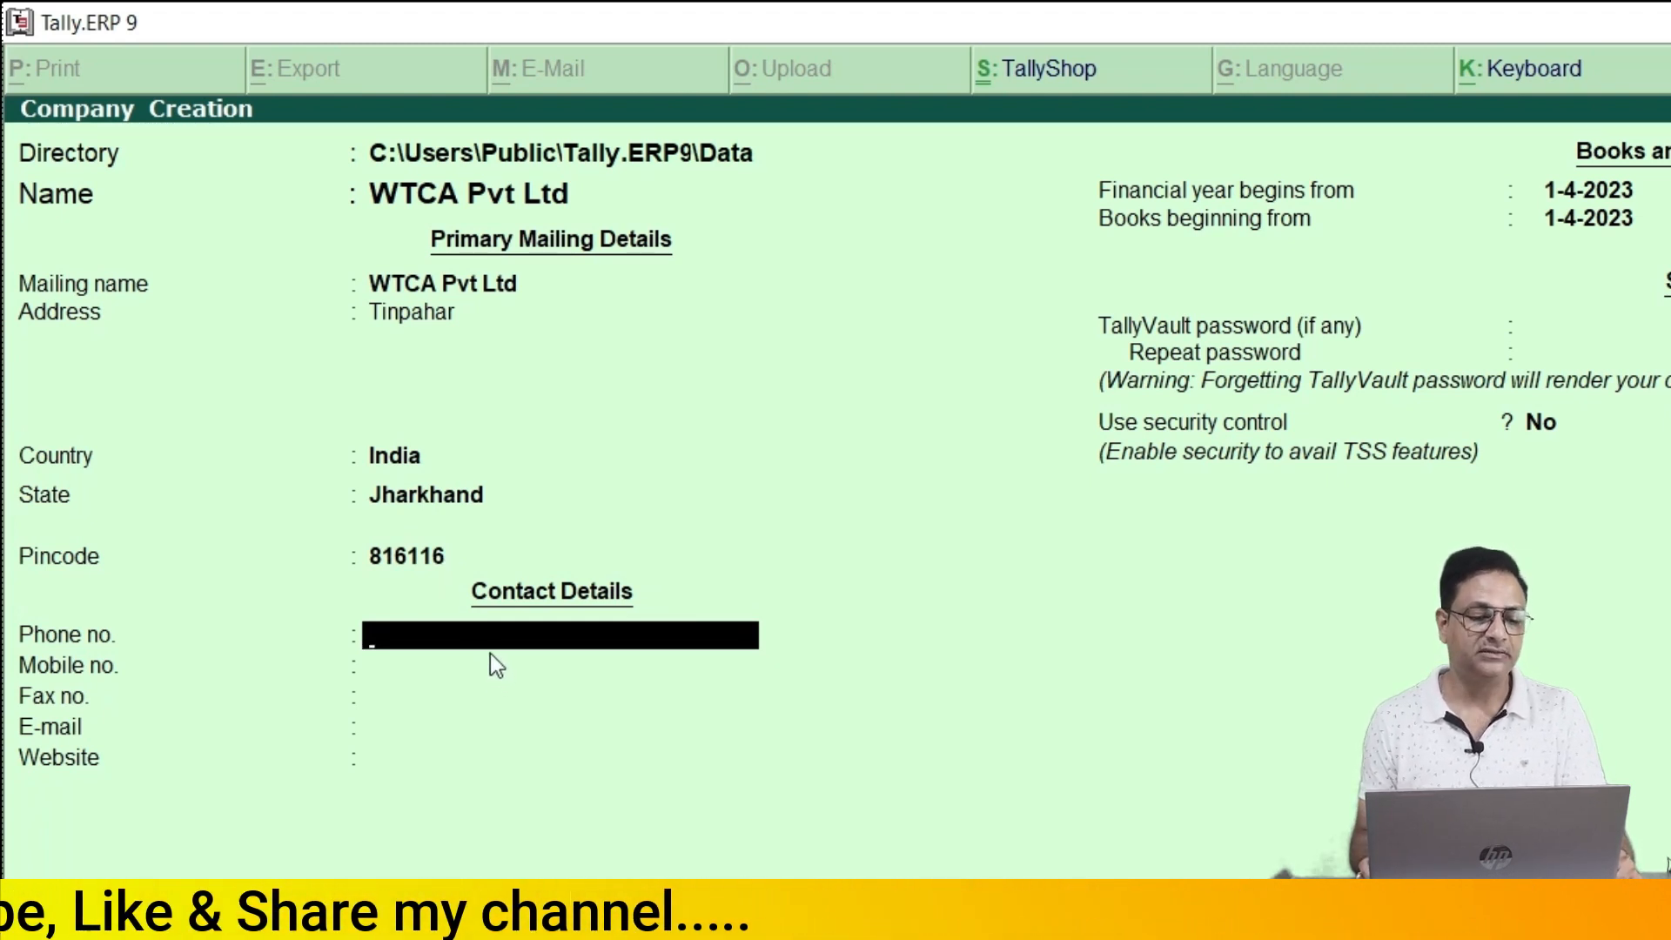
{"action": "key", "text": "Return"}
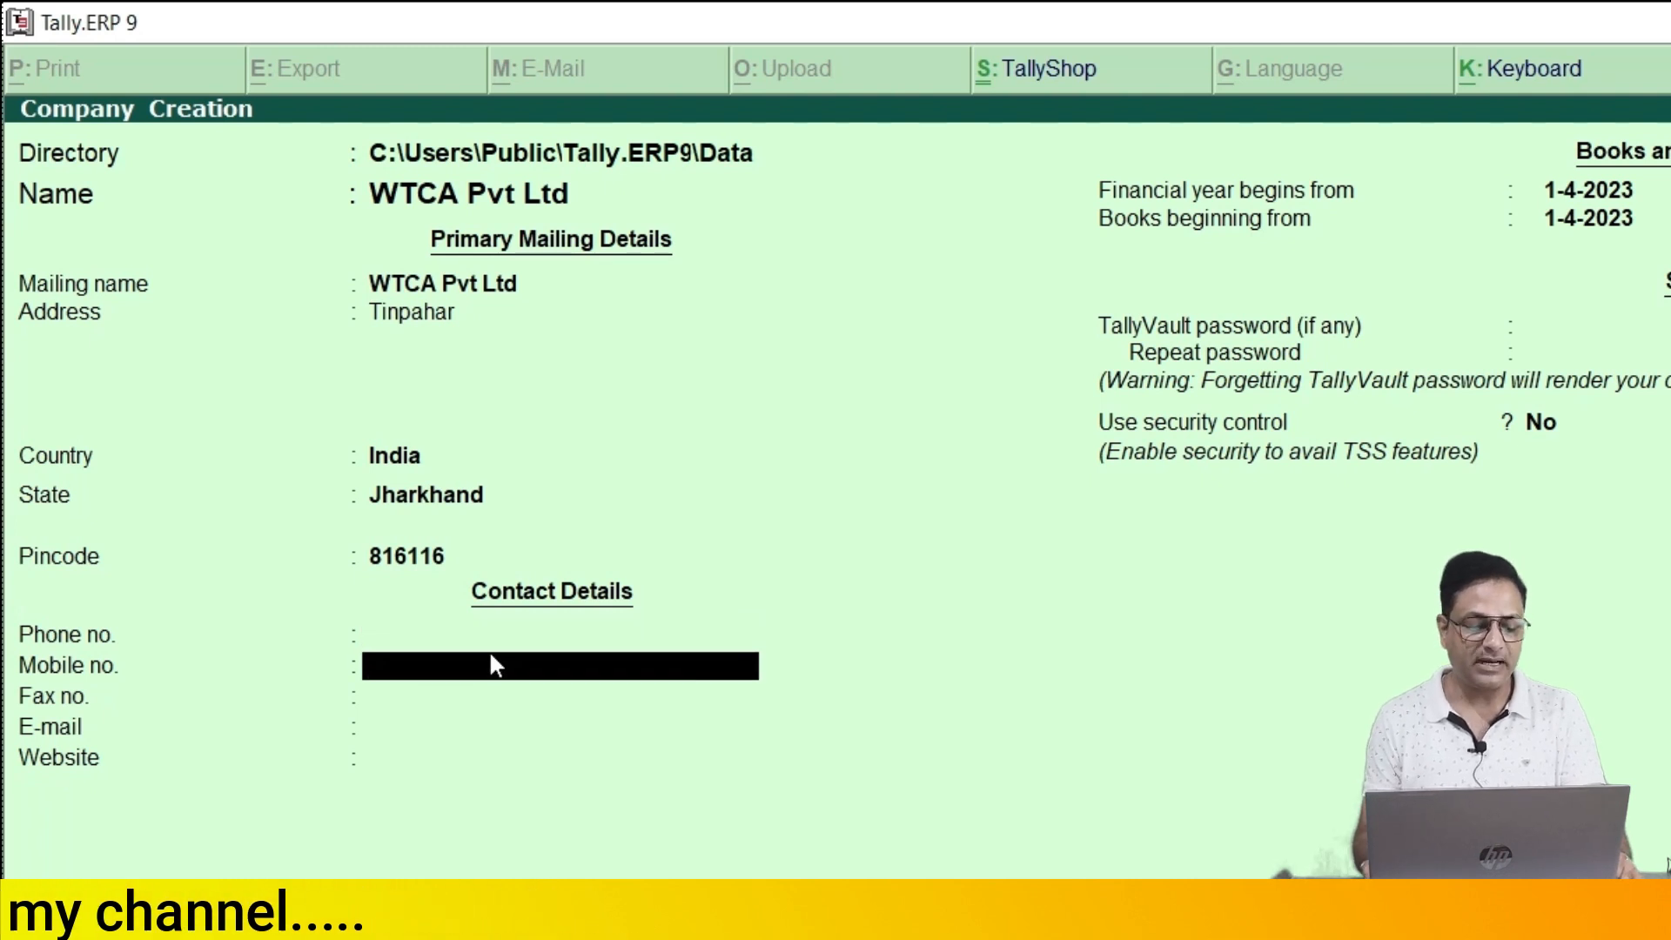
{"action": "key", "text": "BackSpace"}
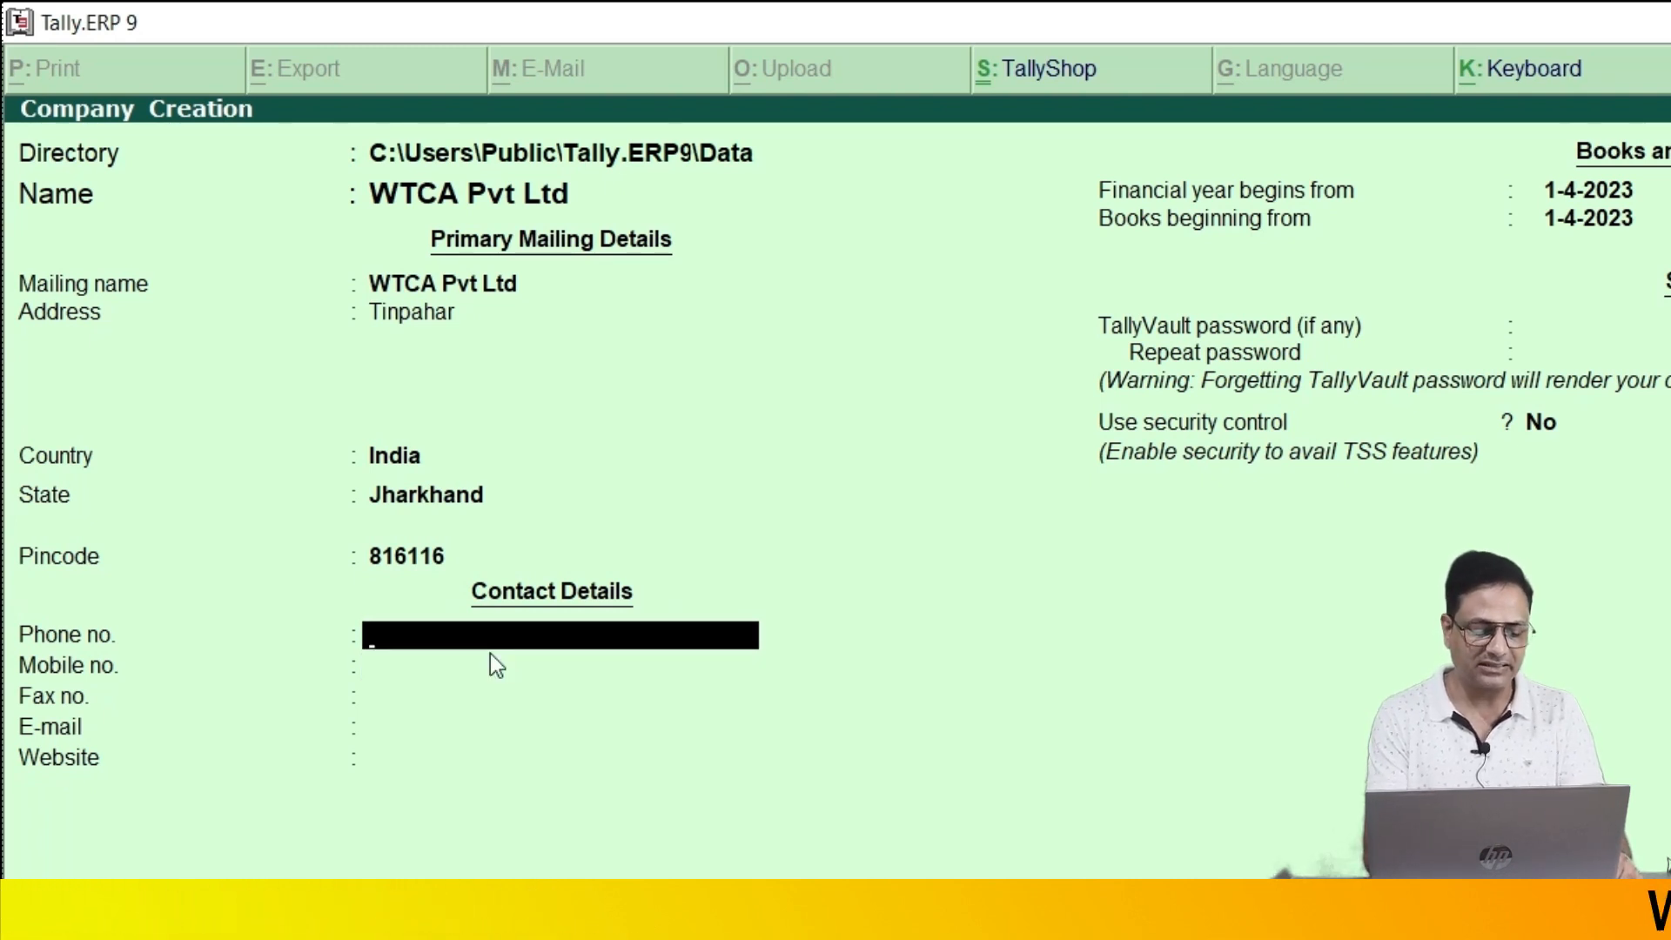
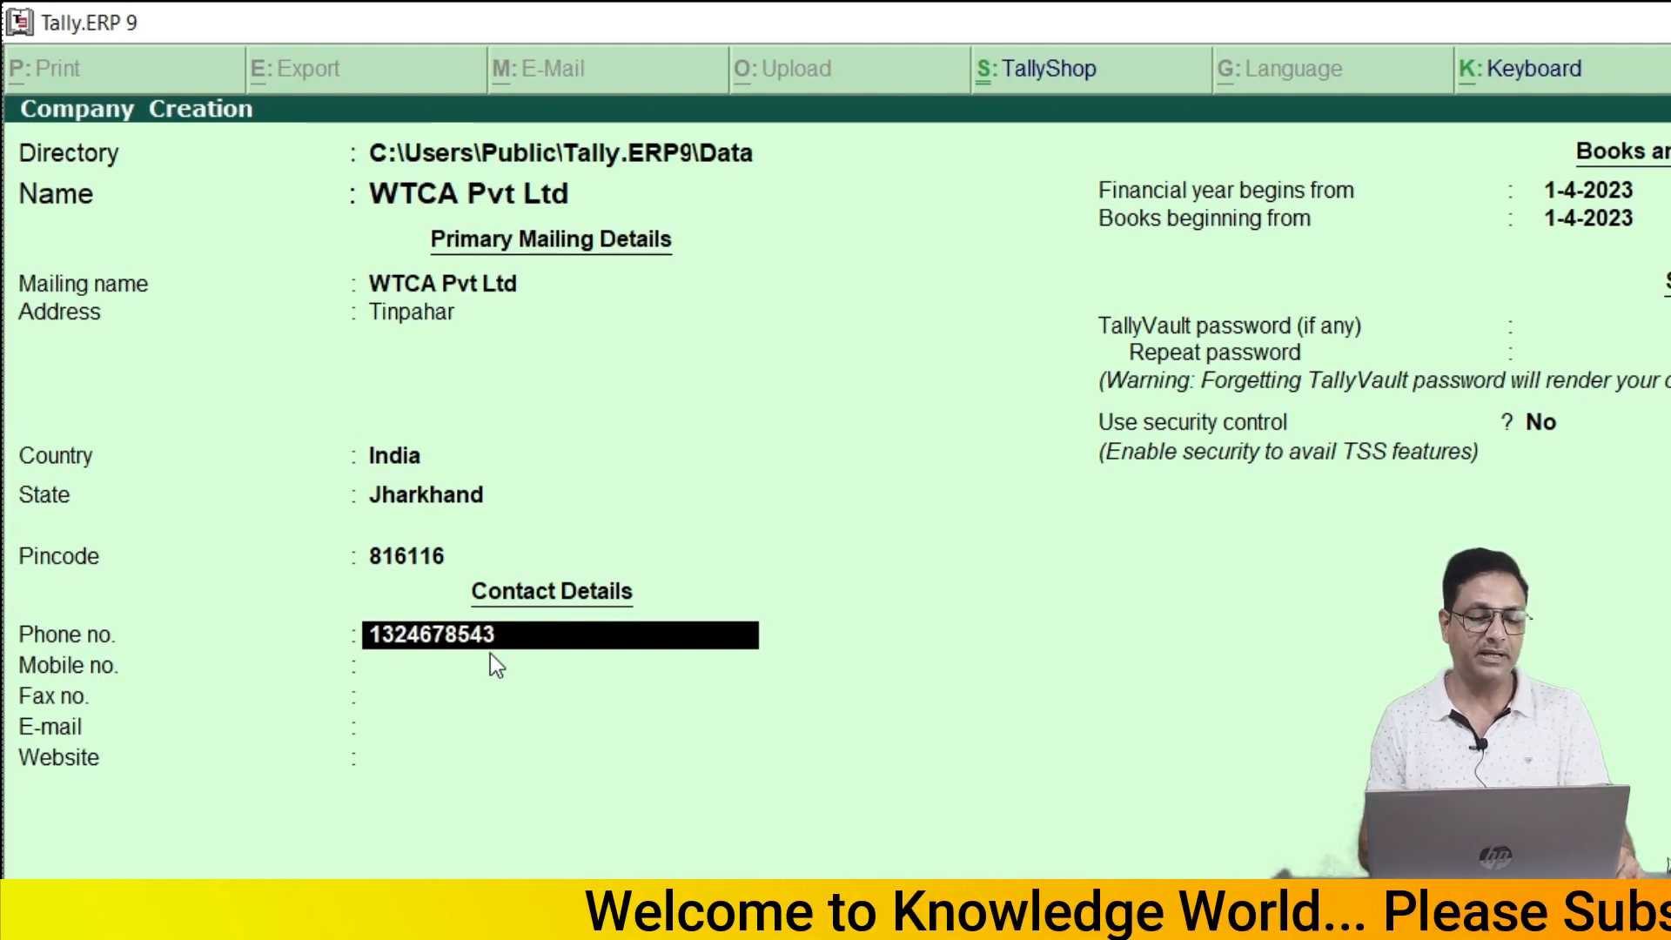
{"action": "key", "text": "Return"}
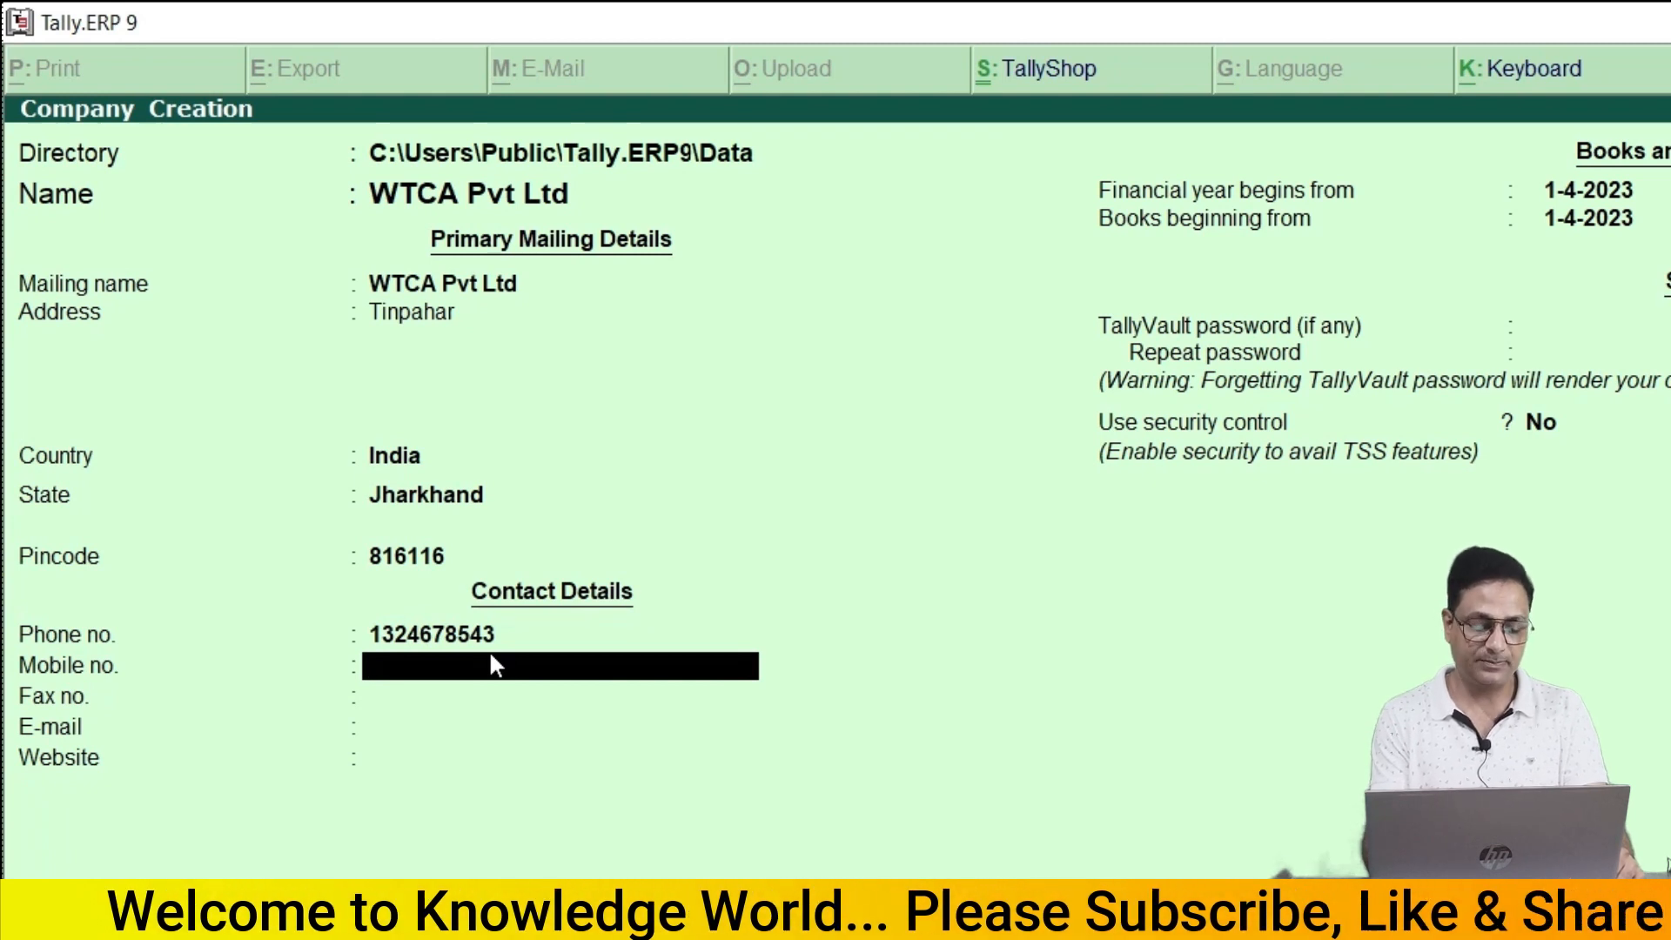
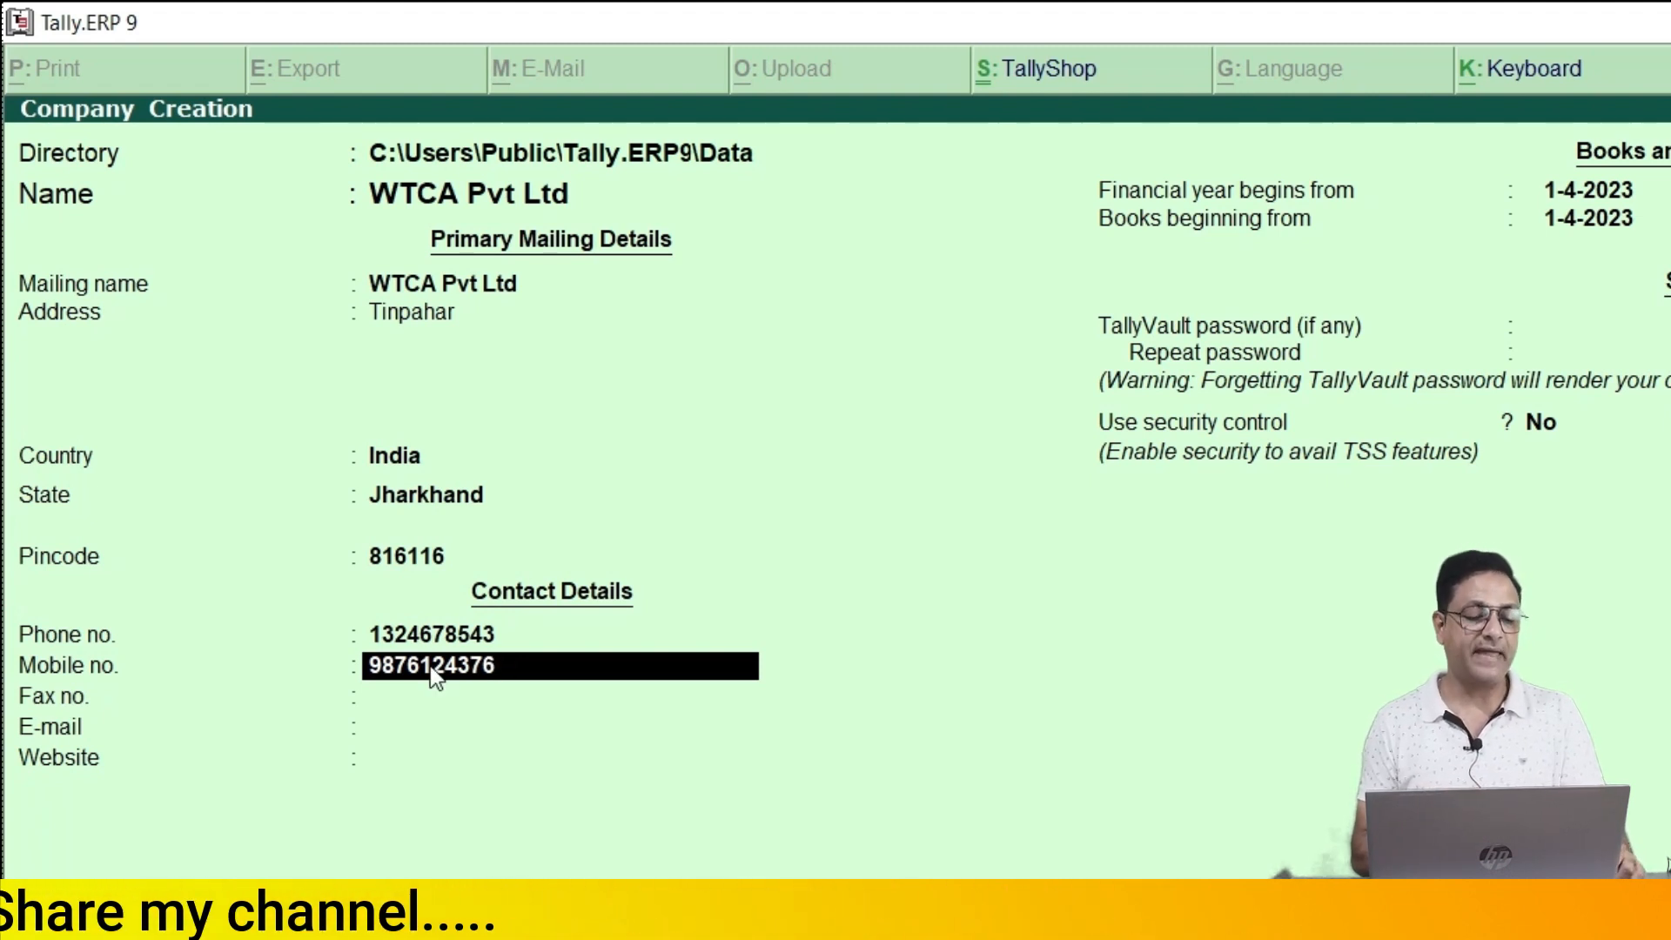
{"action": "key", "text": "Return"}
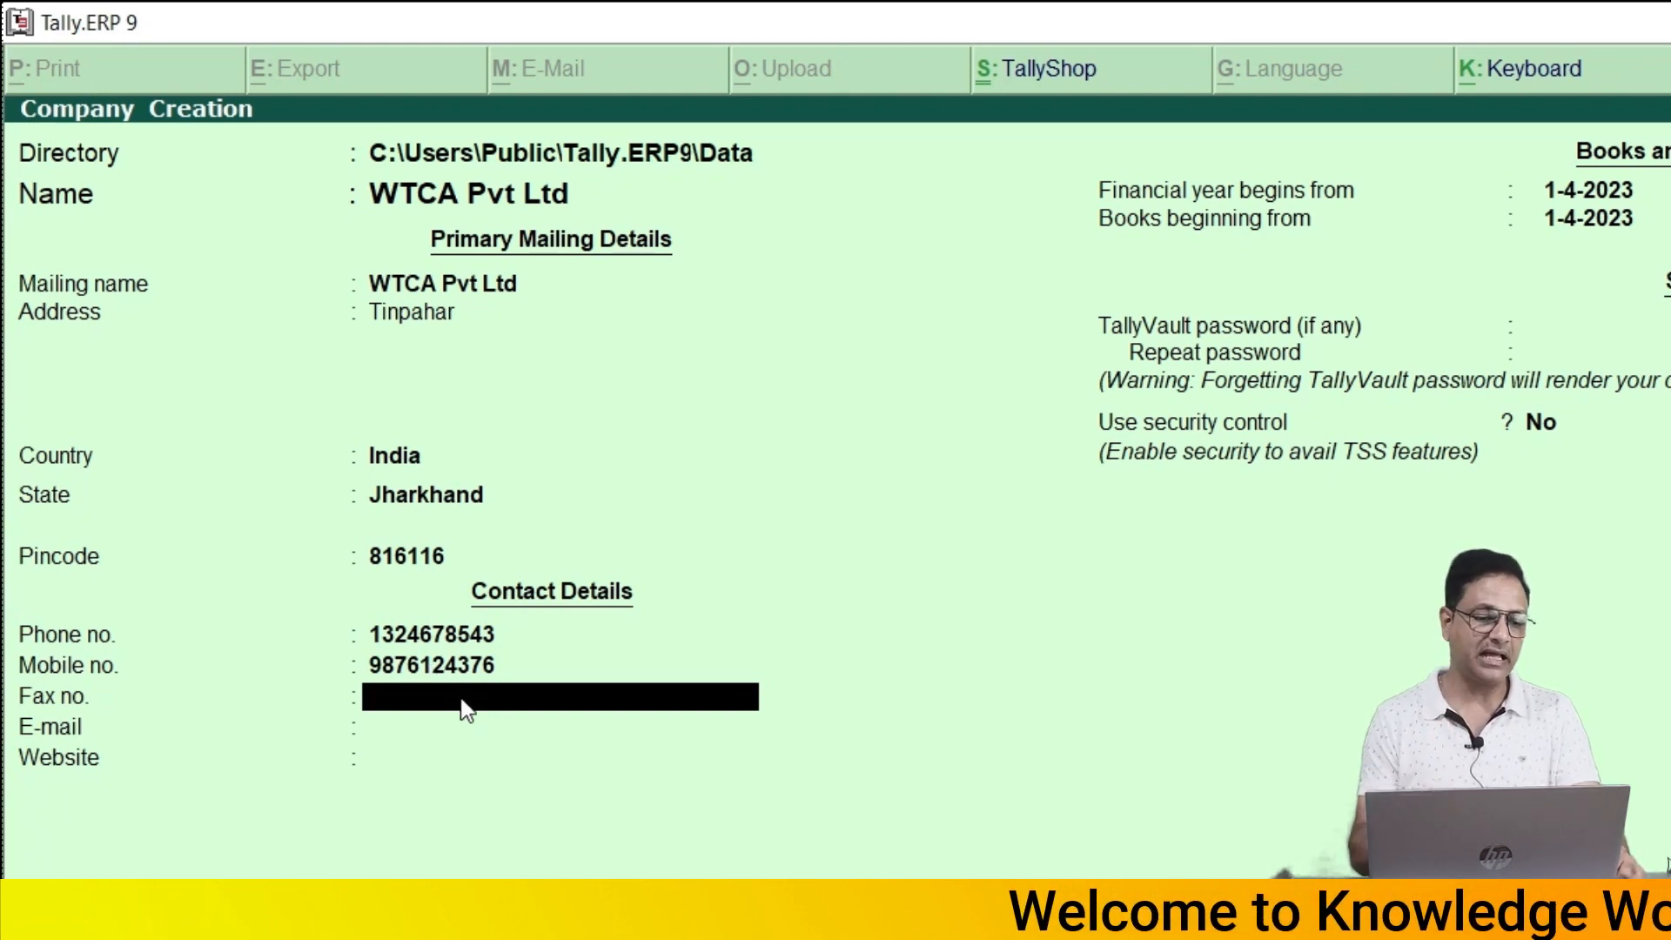
- Leave fax and e-mail blank and accept 1-4-2023 as the financial year start
{"action": "key", "text": "Return"}
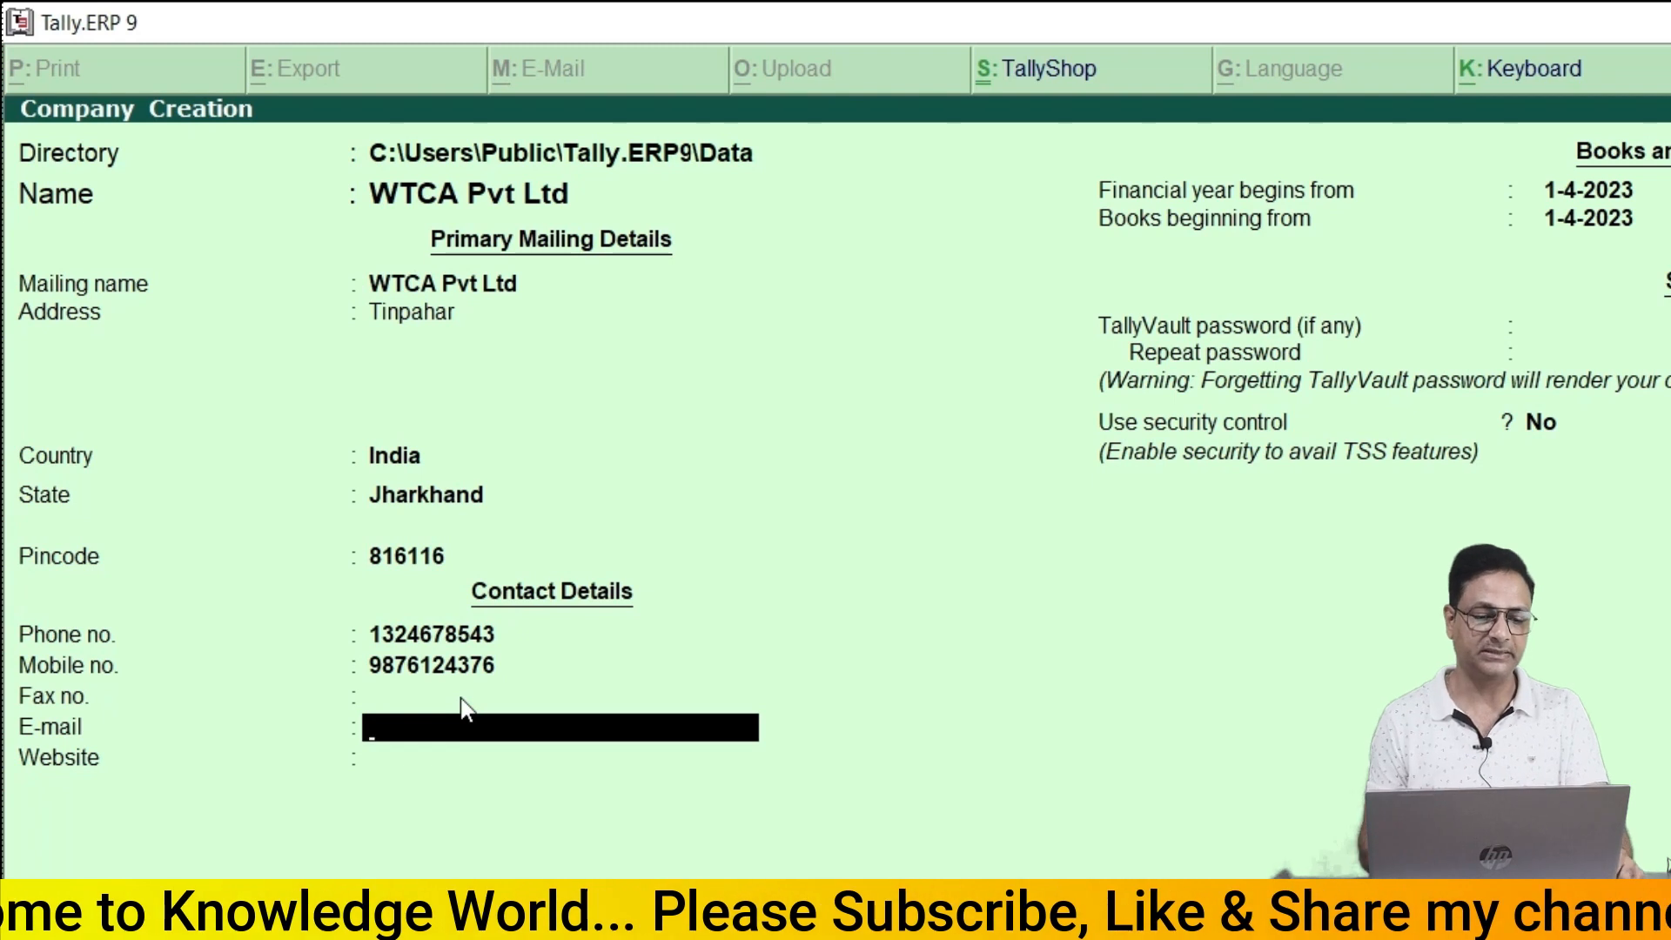
{"action": "key", "text": "Return"}
{"action": "key", "text": "Return"}
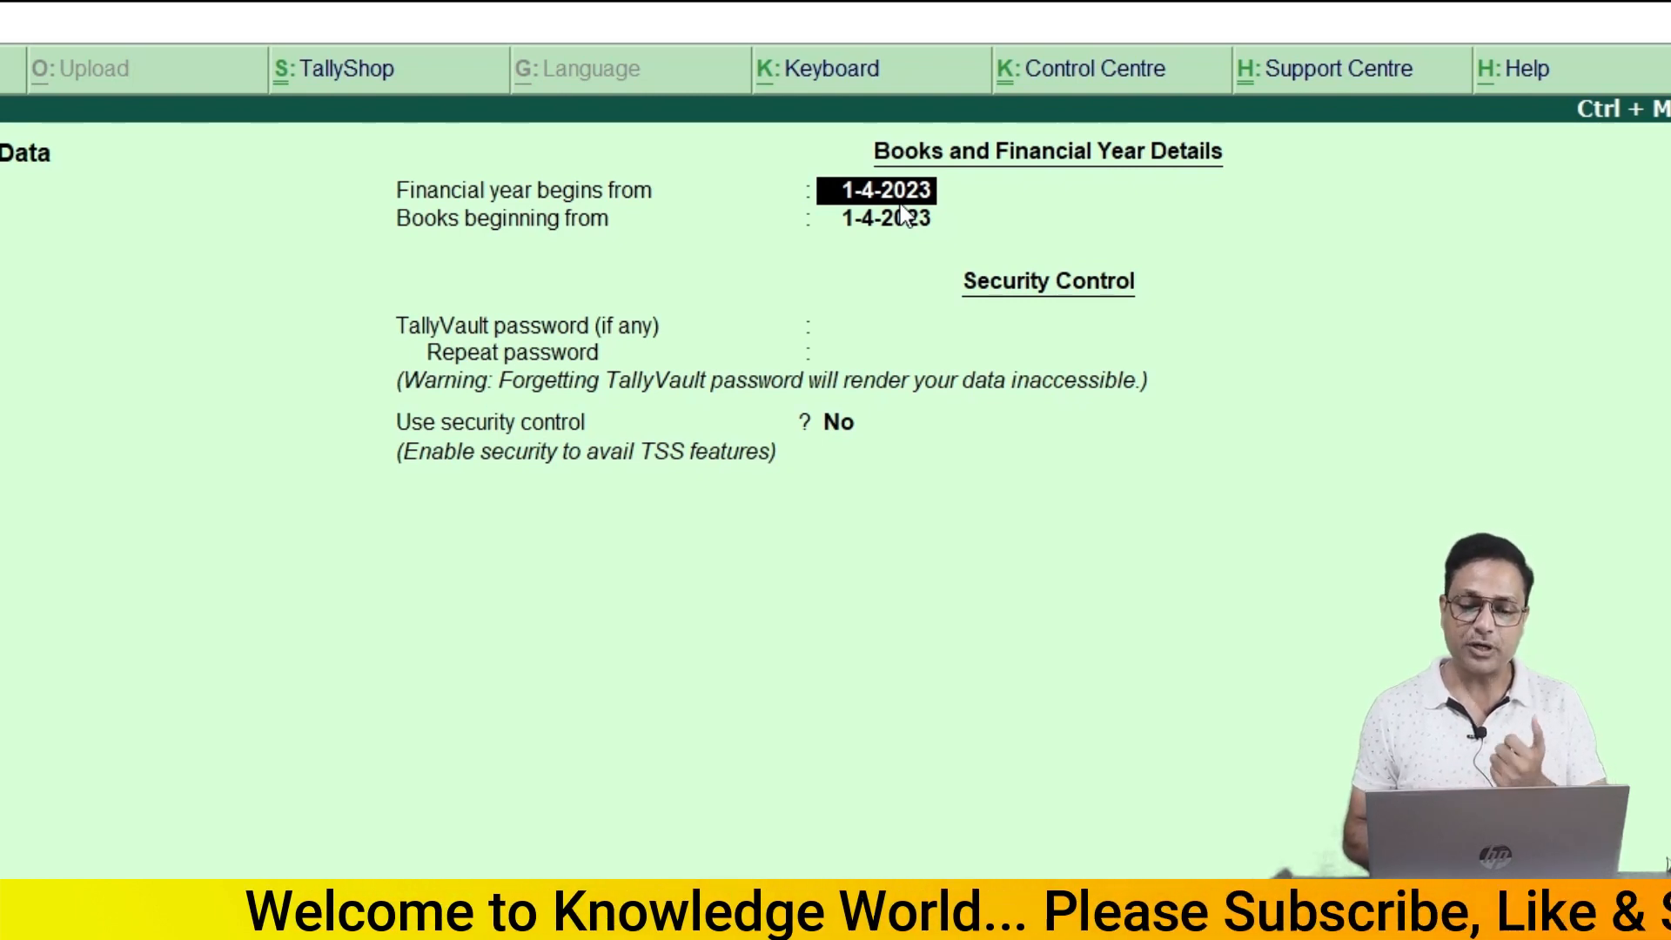
{"action": "key", "text": "Return"}
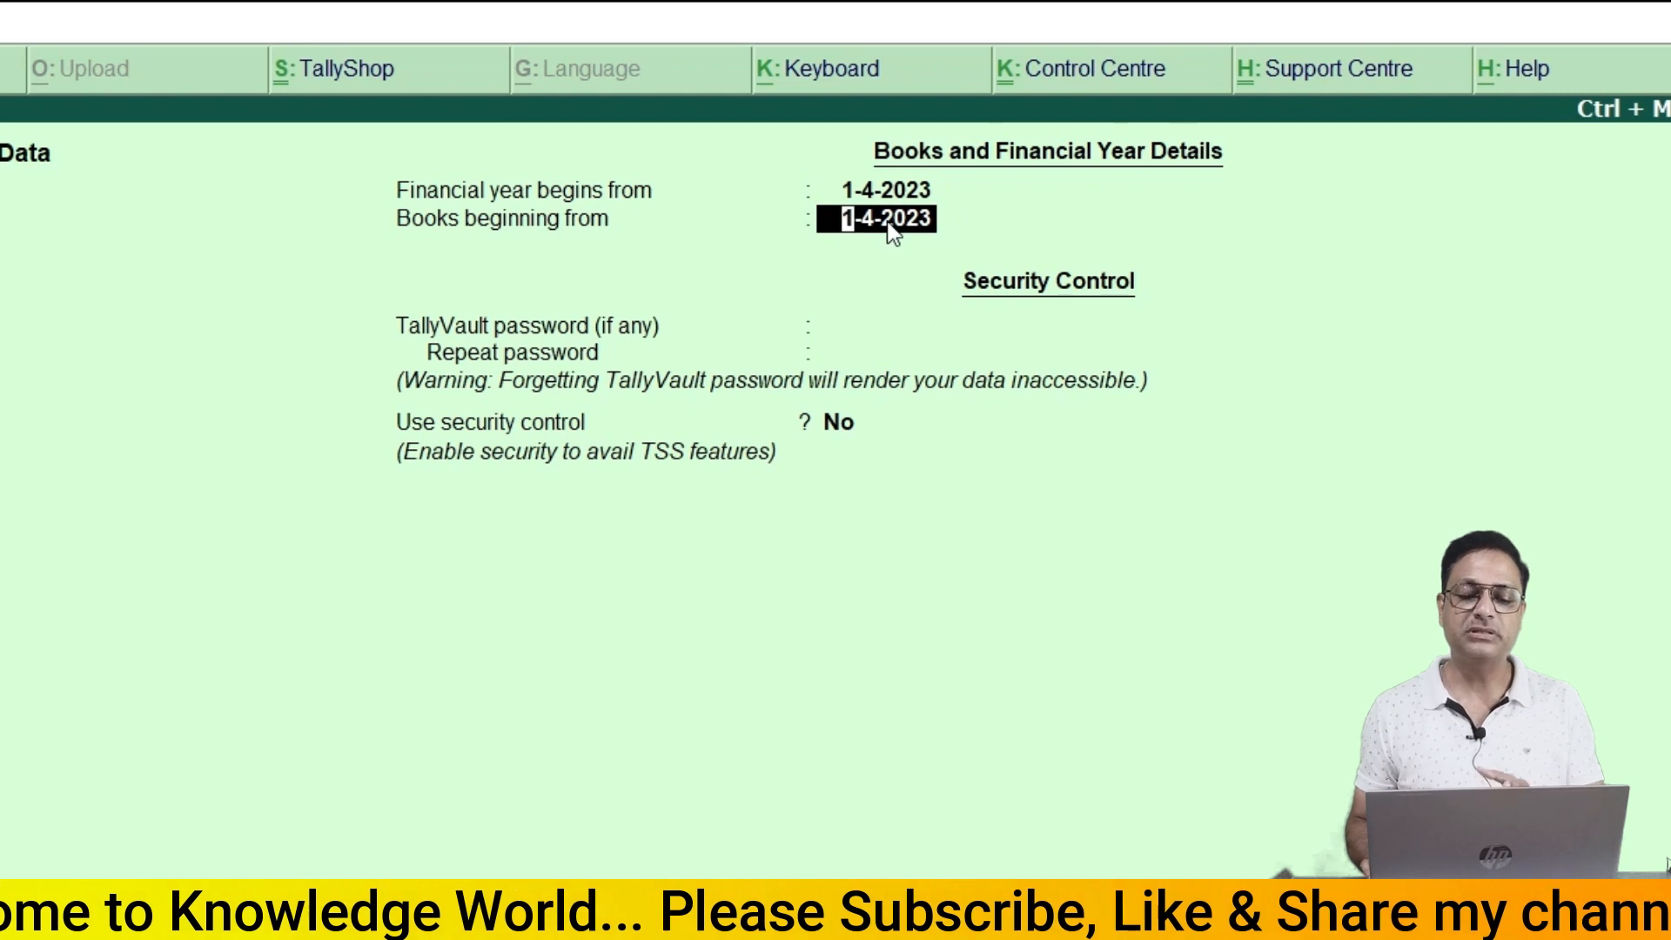